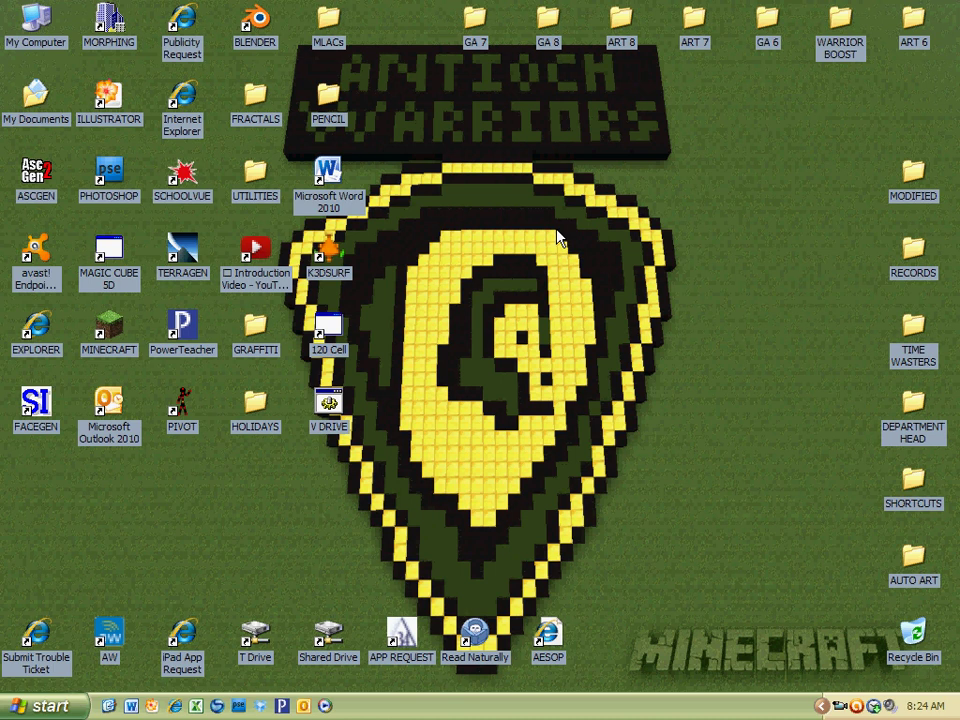
# - Browse from My Computer to V:\~~GRAPHIC ARTS\GA 7\GA 7 PHOTOSHOP\2 DISAPPEAR and select 1 Pumpkin Original
pyautogui.doubleClick(28, 24)
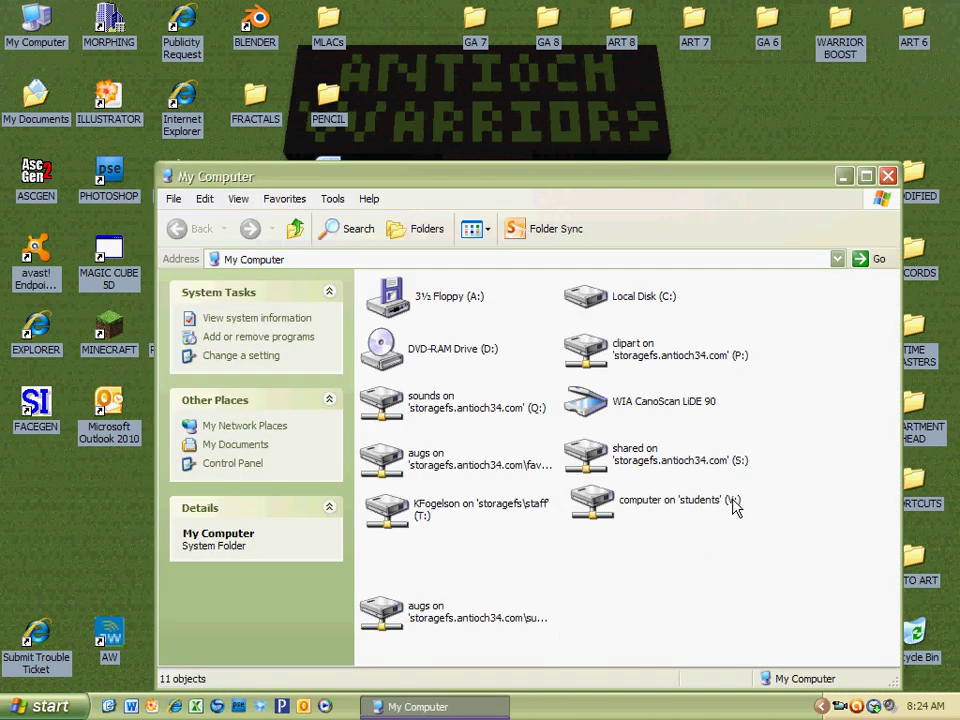
pyautogui.doubleClick(669, 499)
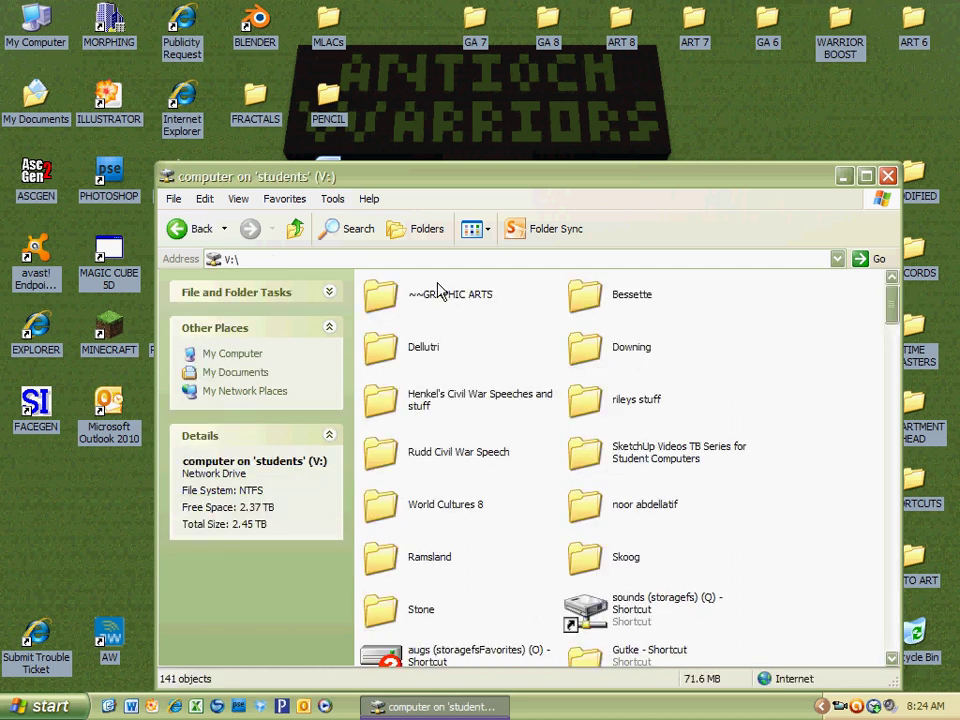
pyautogui.doubleClick(430, 295)
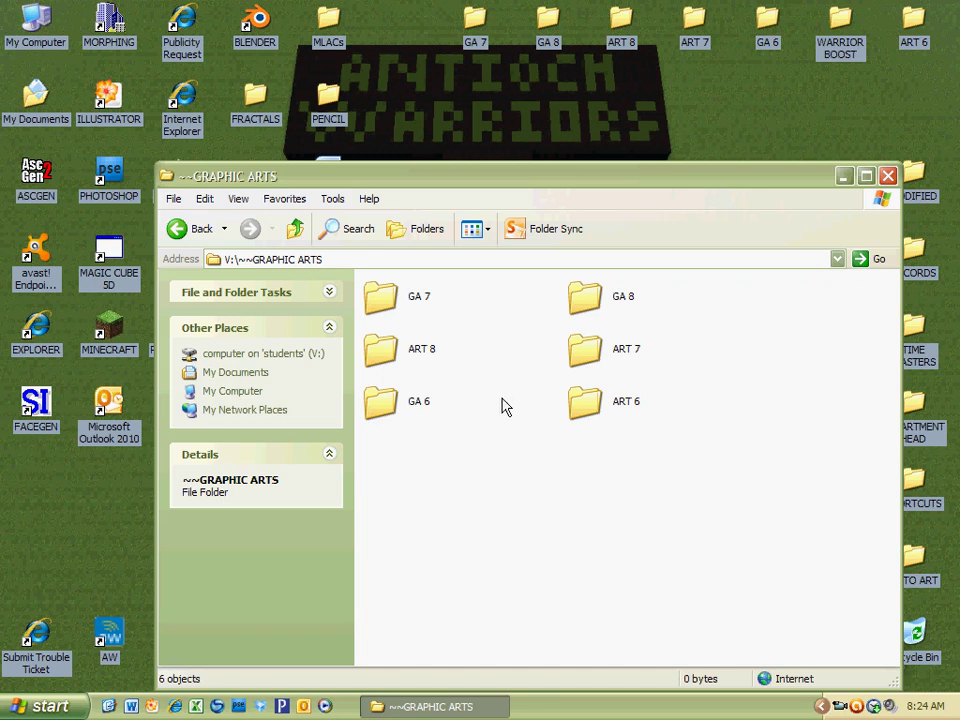
pyautogui.doubleClick(411, 305)
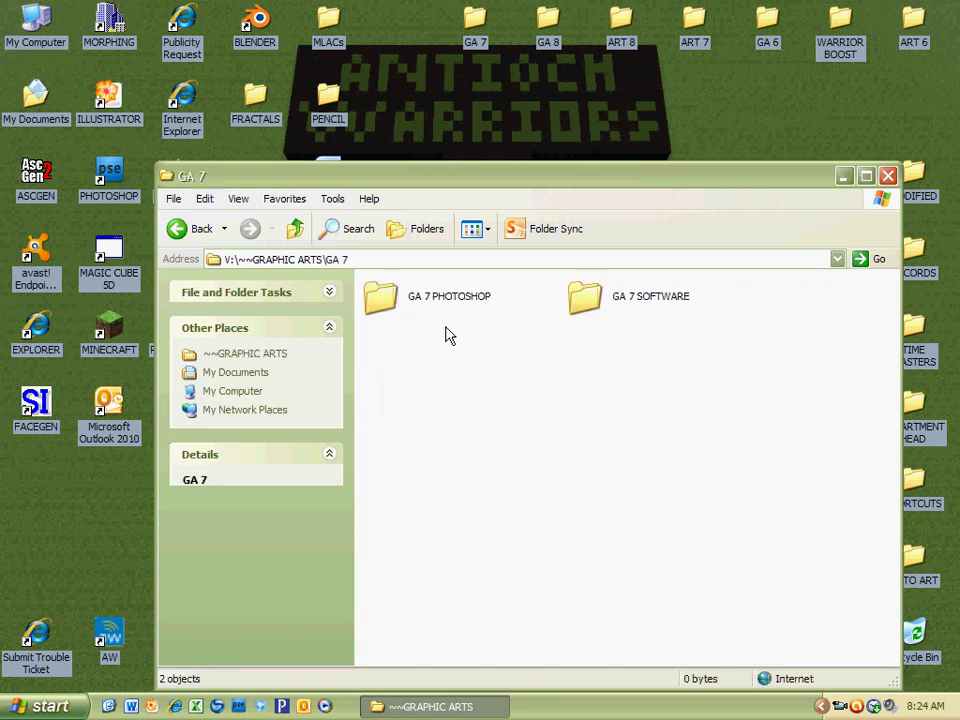
pyautogui.doubleClick(469, 299)
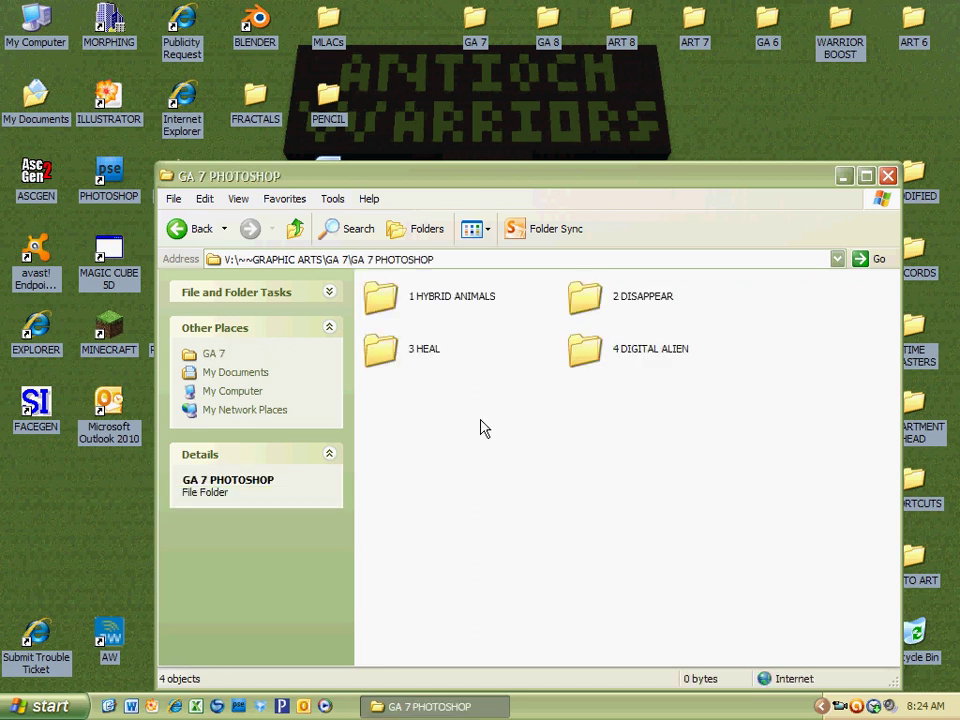
pyautogui.doubleClick(653, 308)
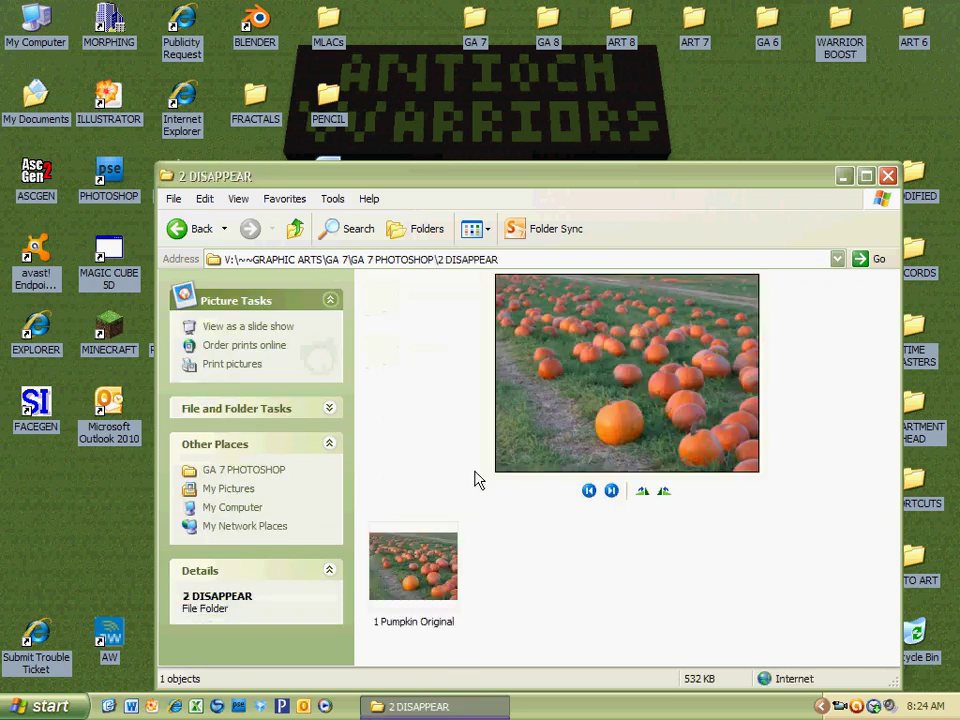
pyautogui.click(441, 558)
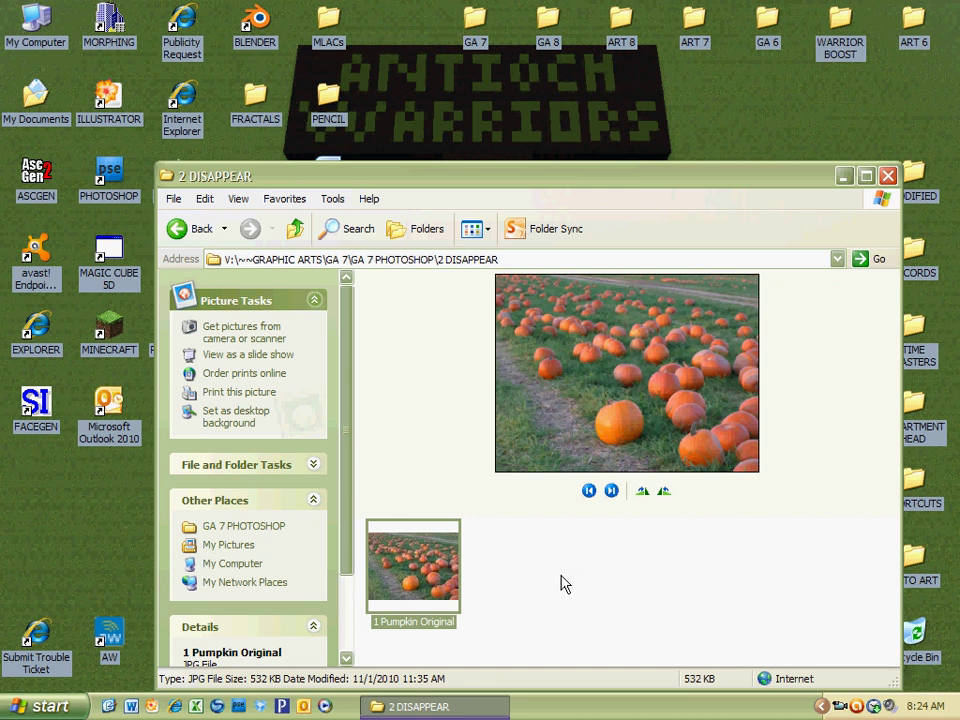
# - Copy the 1 Pumpkin Original photo and paste it into My Documents
pyautogui.rightClick(424, 568)
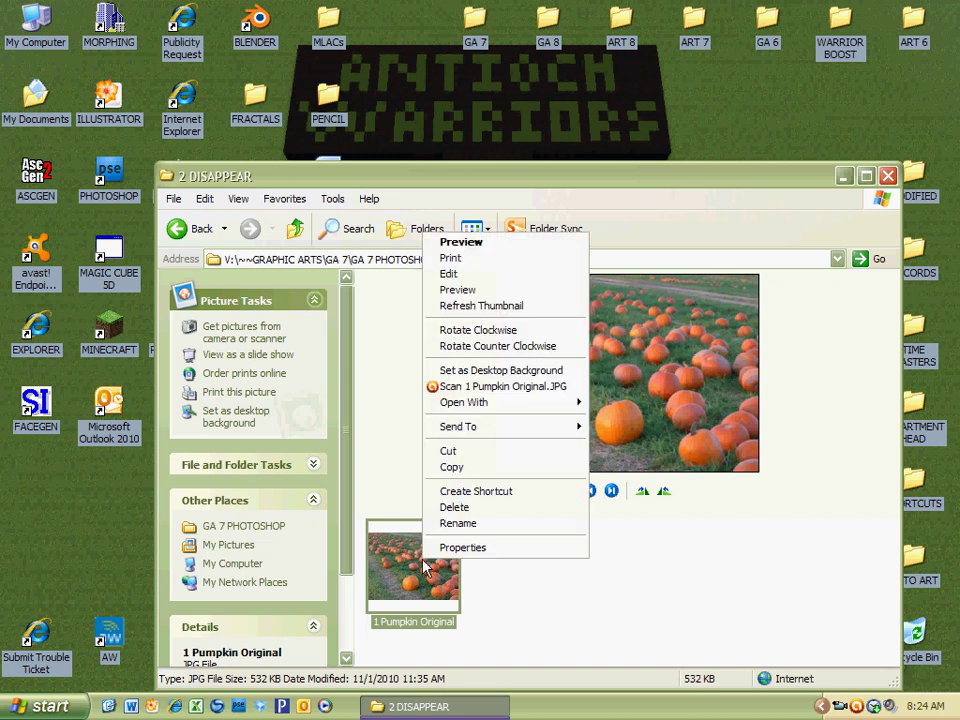
pyautogui.click(461, 474)
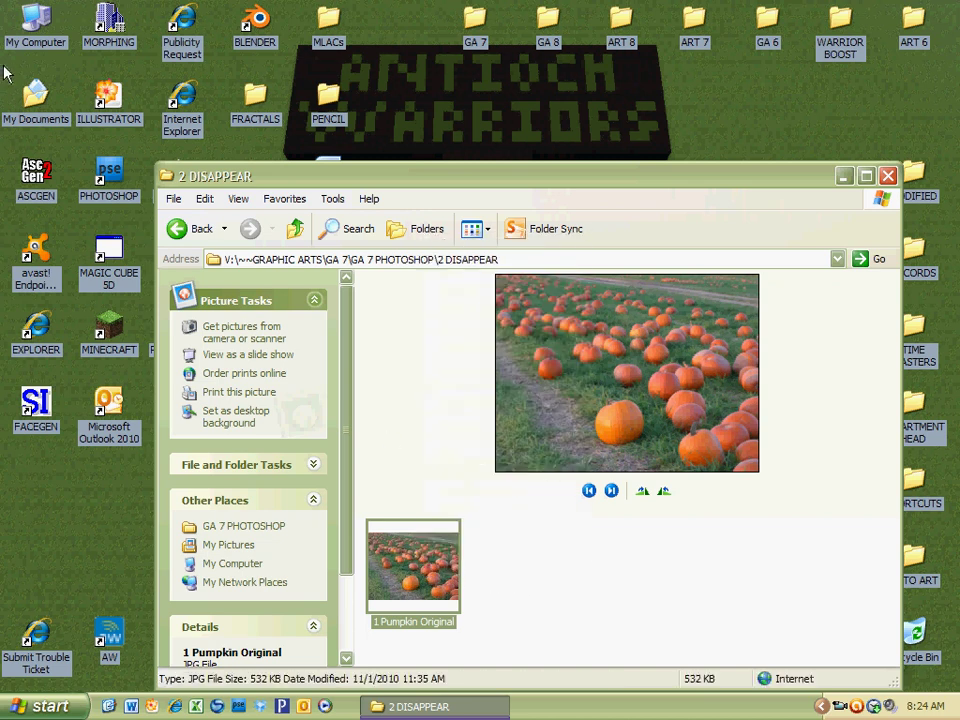
pyautogui.rightClick(35, 103)
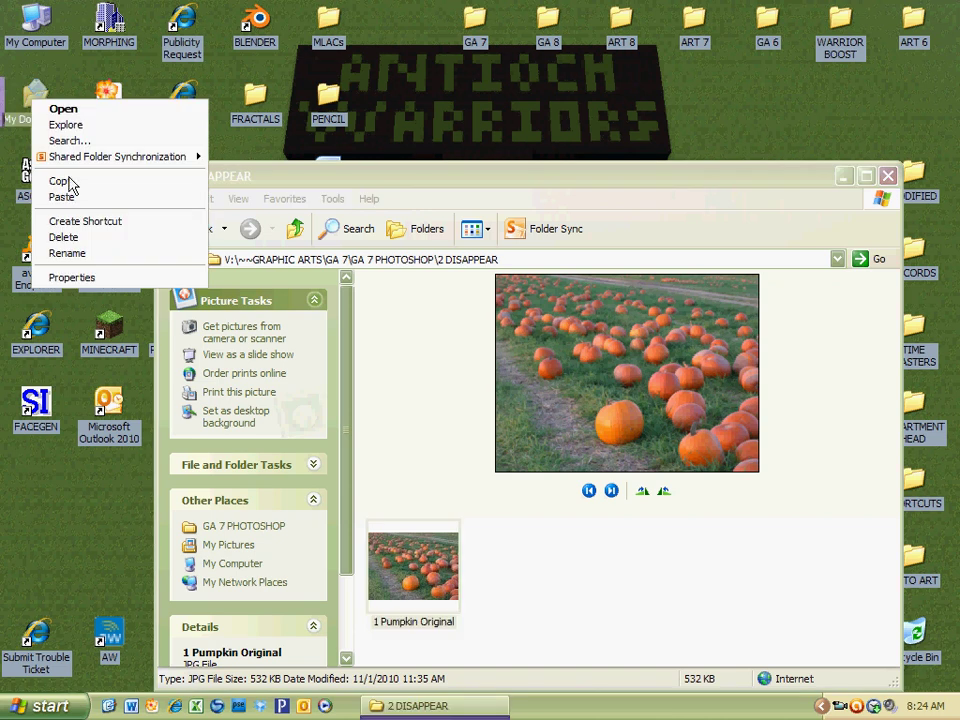
pyautogui.click(79, 197)
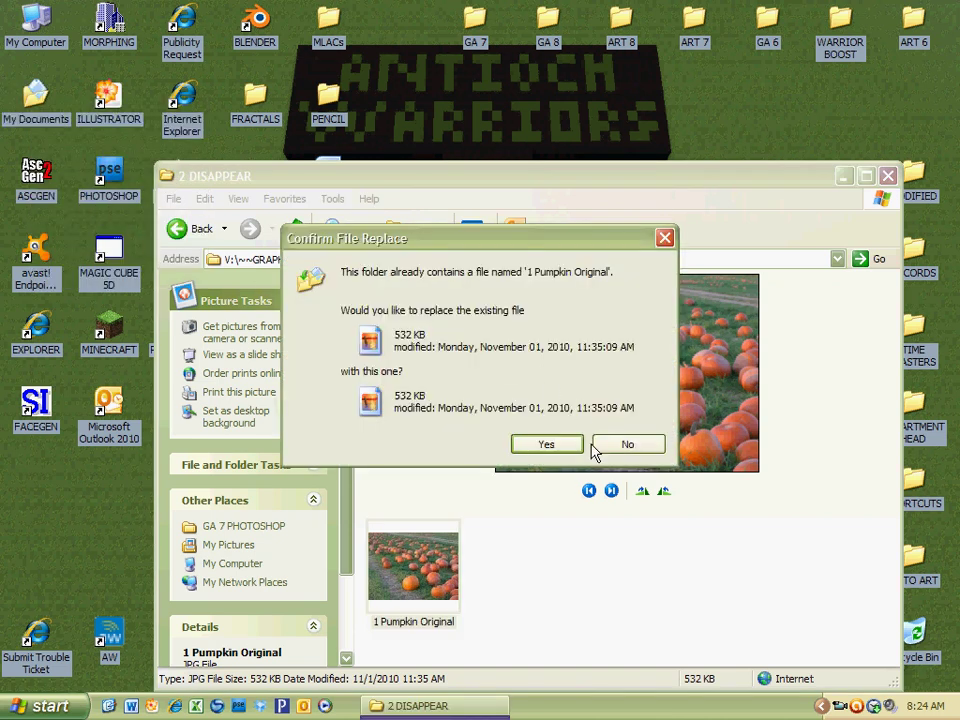
pyautogui.click(548, 445)
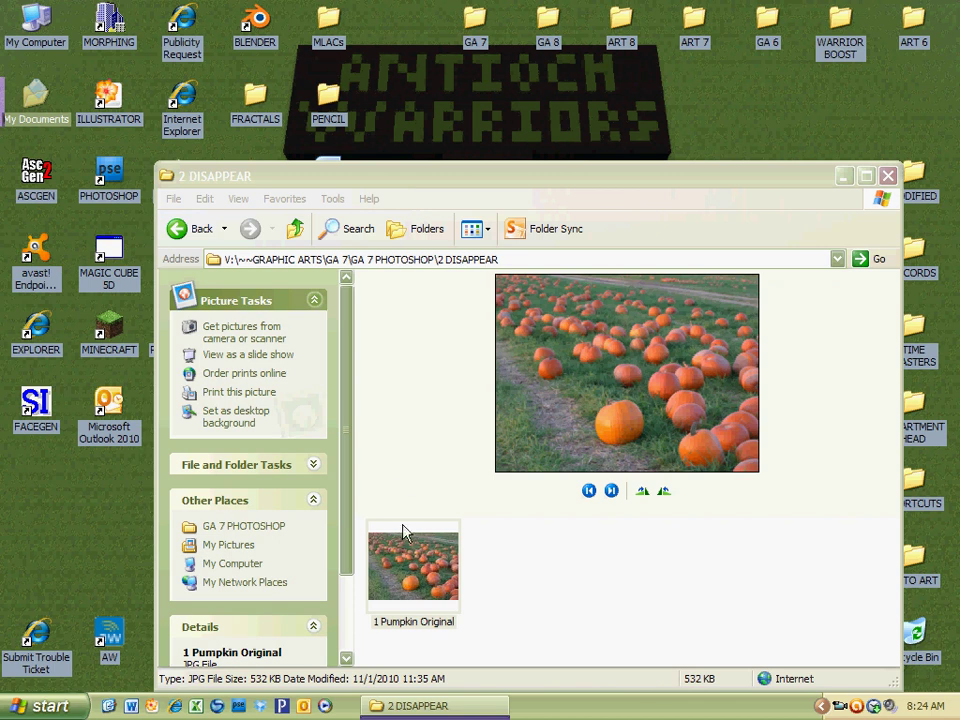
# - Paste the photo again, confirming replacement of the existing copy, then close the folder window
pyautogui.click(407, 556)
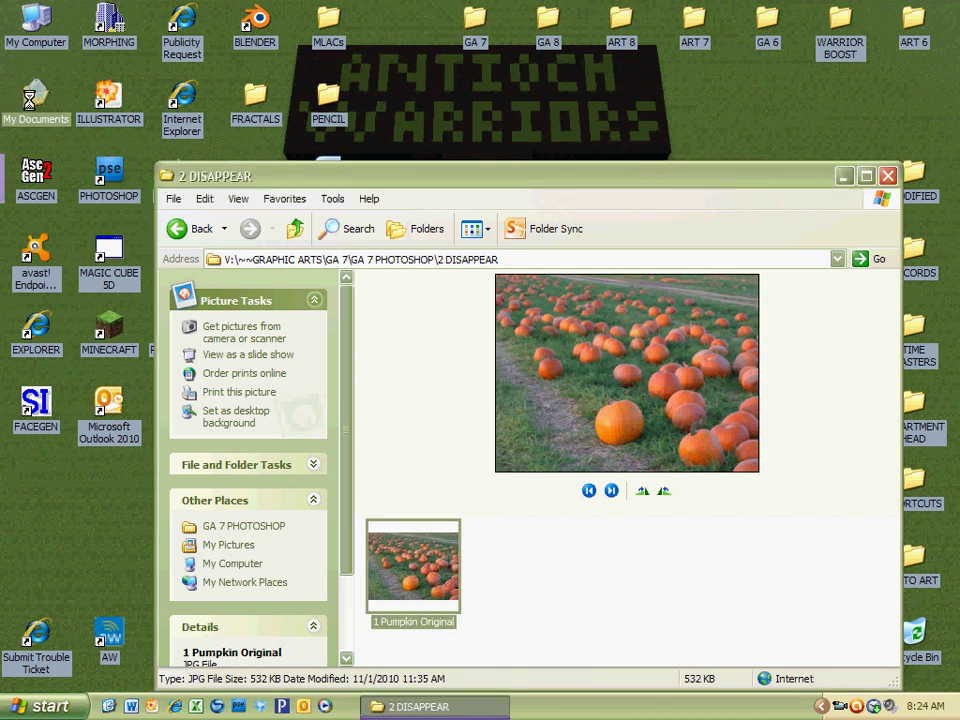
pyautogui.hotkey('ctrl', 'v')
pyautogui.click(518, 390)
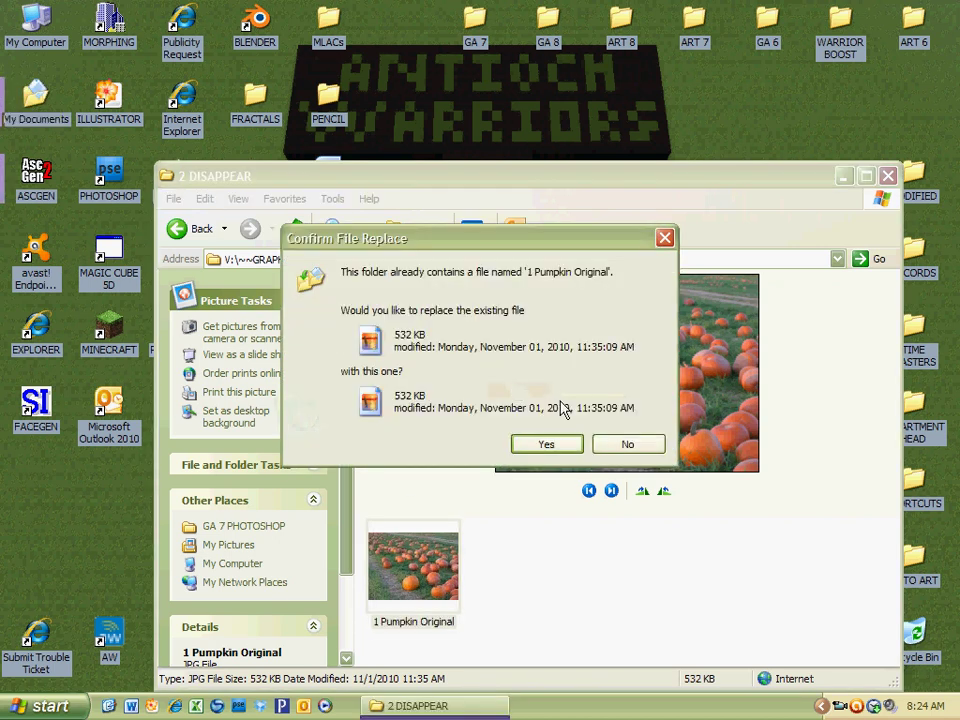
pyautogui.click(550, 444)
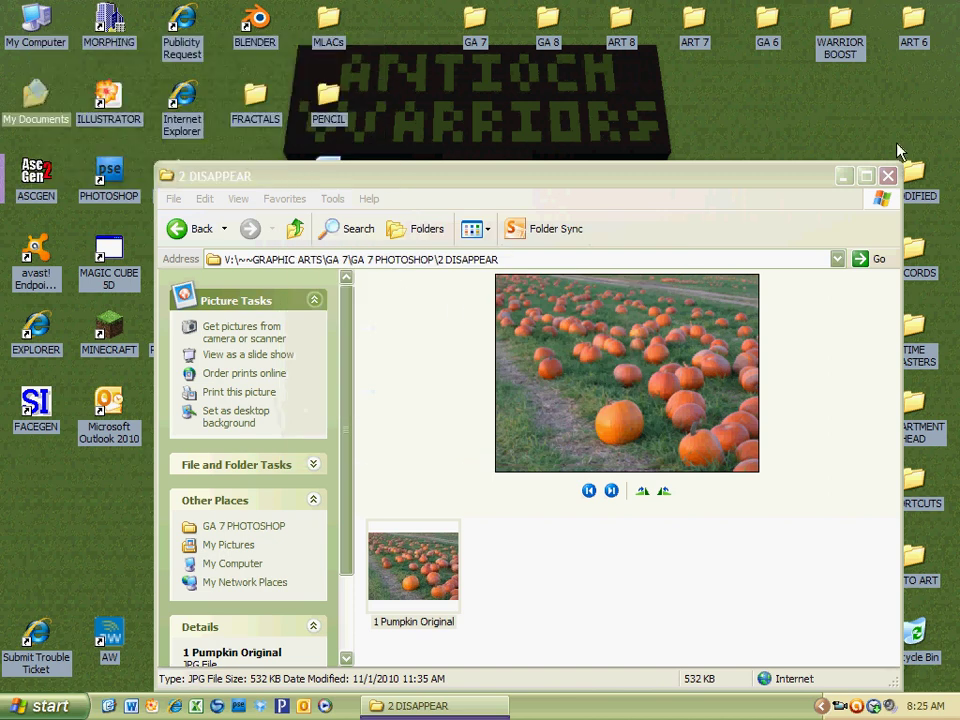
pyautogui.click(888, 175)
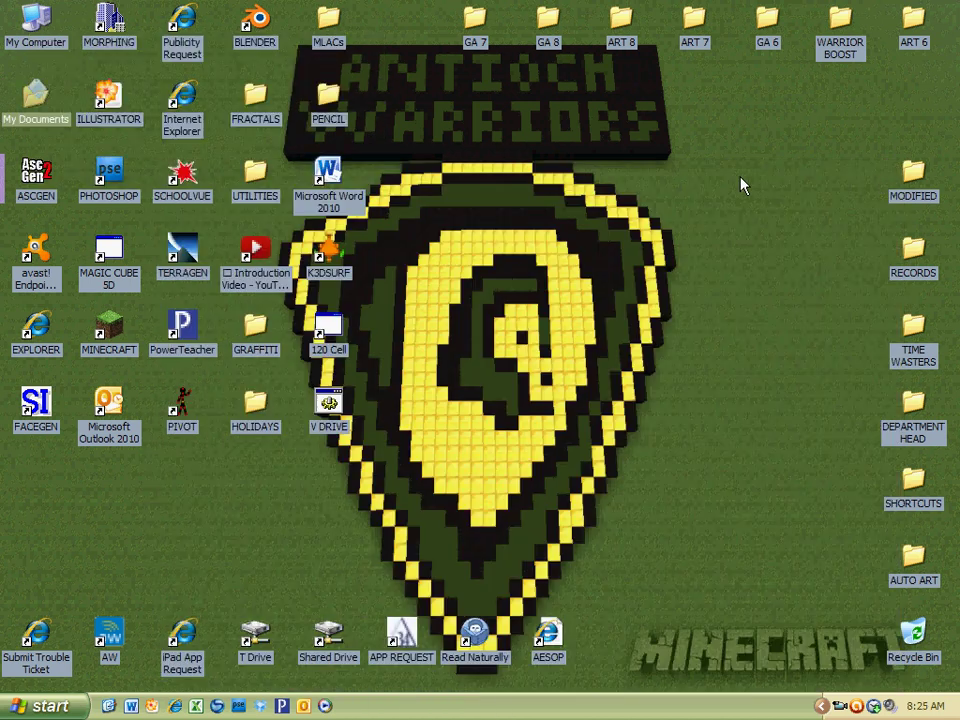
# - From My Documents, open 1 Pumpkin Original with Adobe Photoshop Elements (Editor)
pyautogui.doubleClick(36, 107)
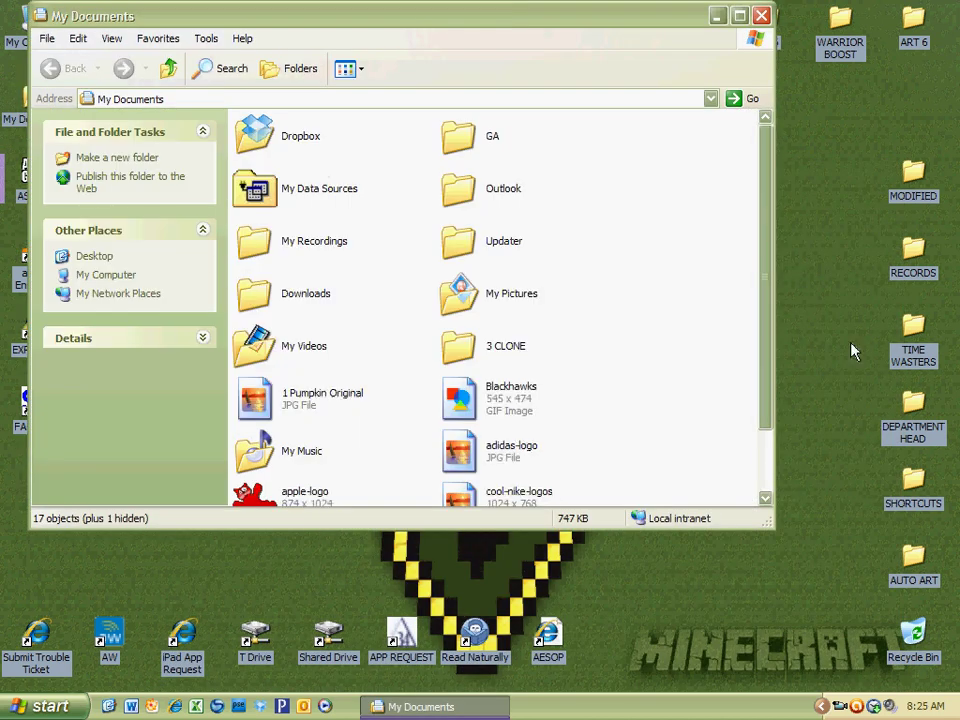
pyautogui.moveTo(766, 357); pyautogui.dragTo(750, 392)
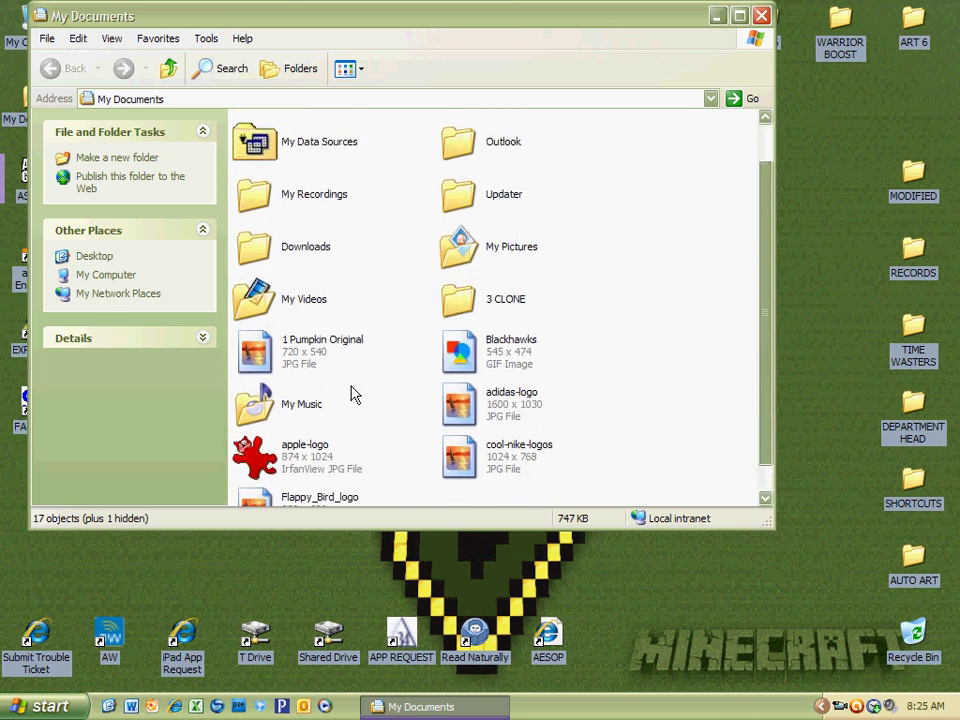
pyautogui.click(254, 360)
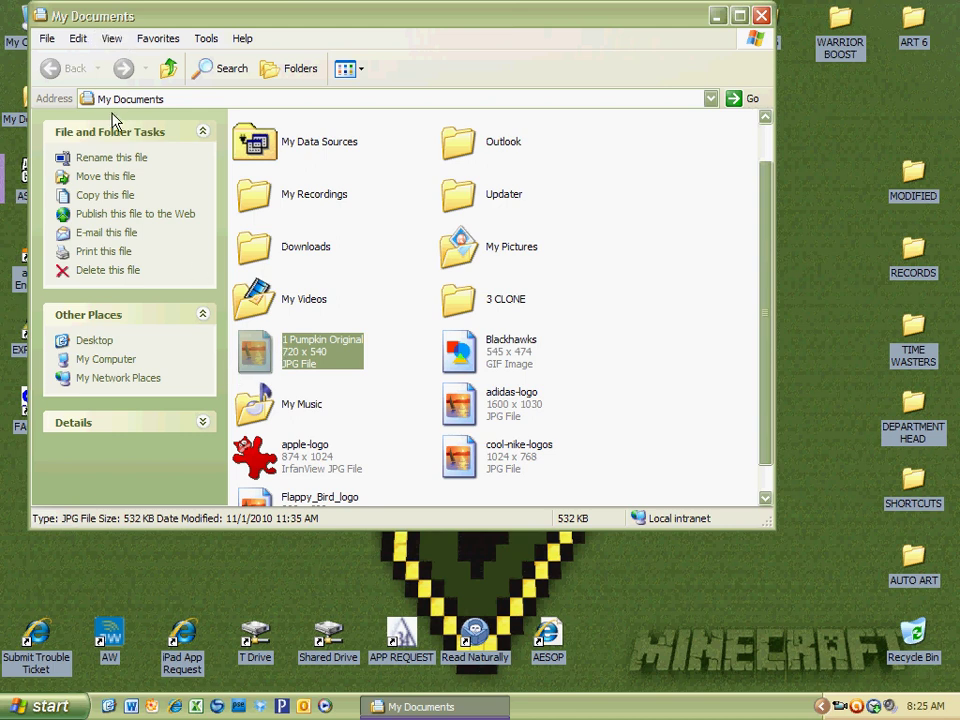
pyautogui.click(710, 98)
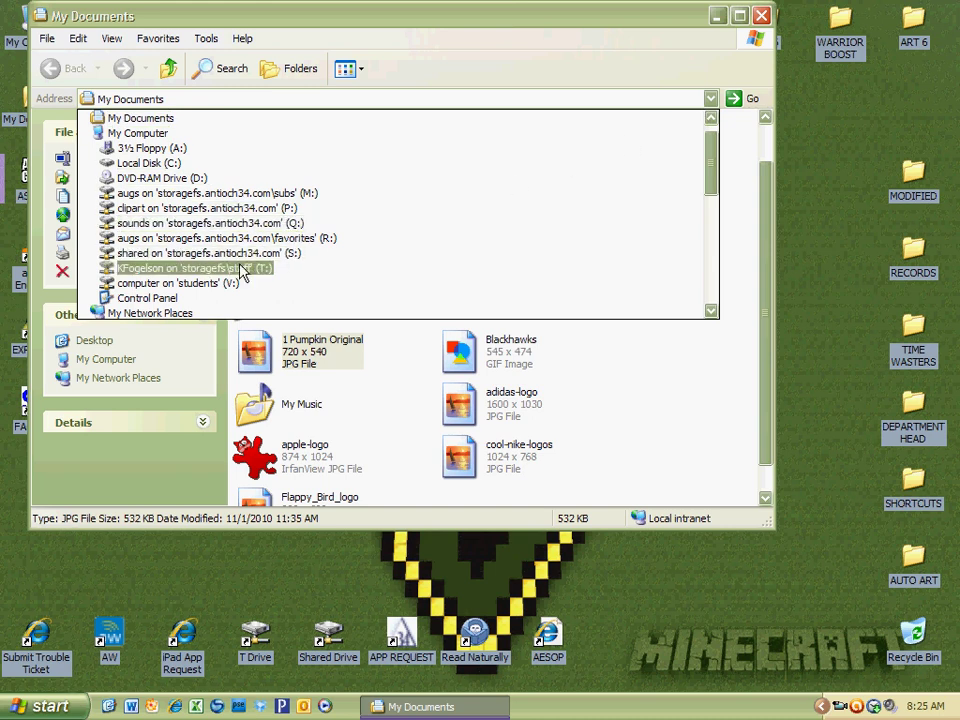
pyautogui.click(765, 403)
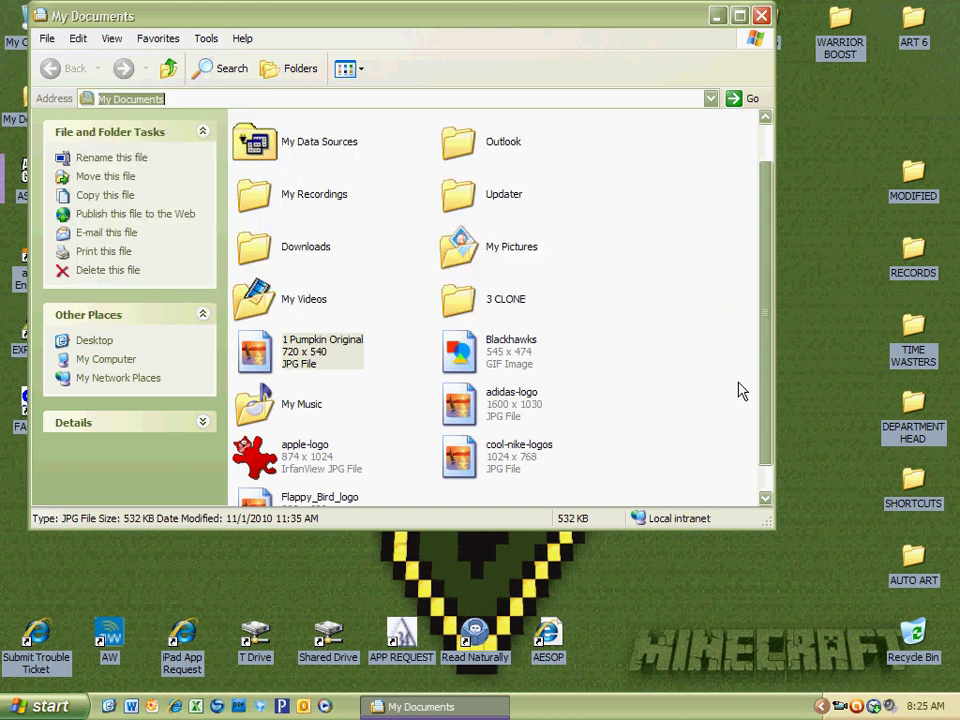
pyautogui.rightClick(313, 352)
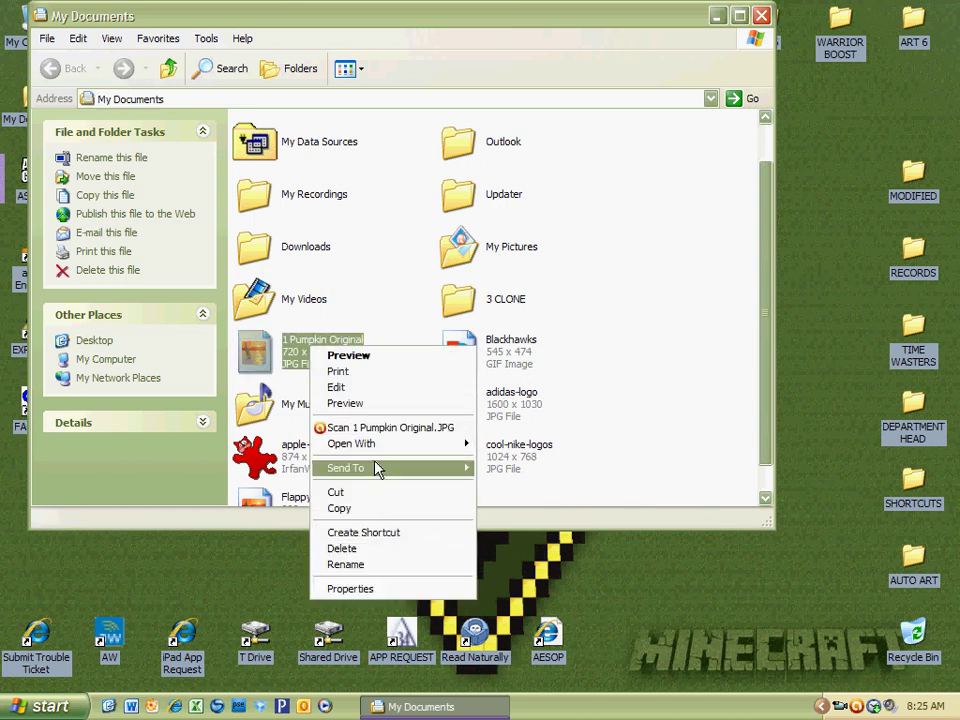
pyautogui.moveTo(383, 453)
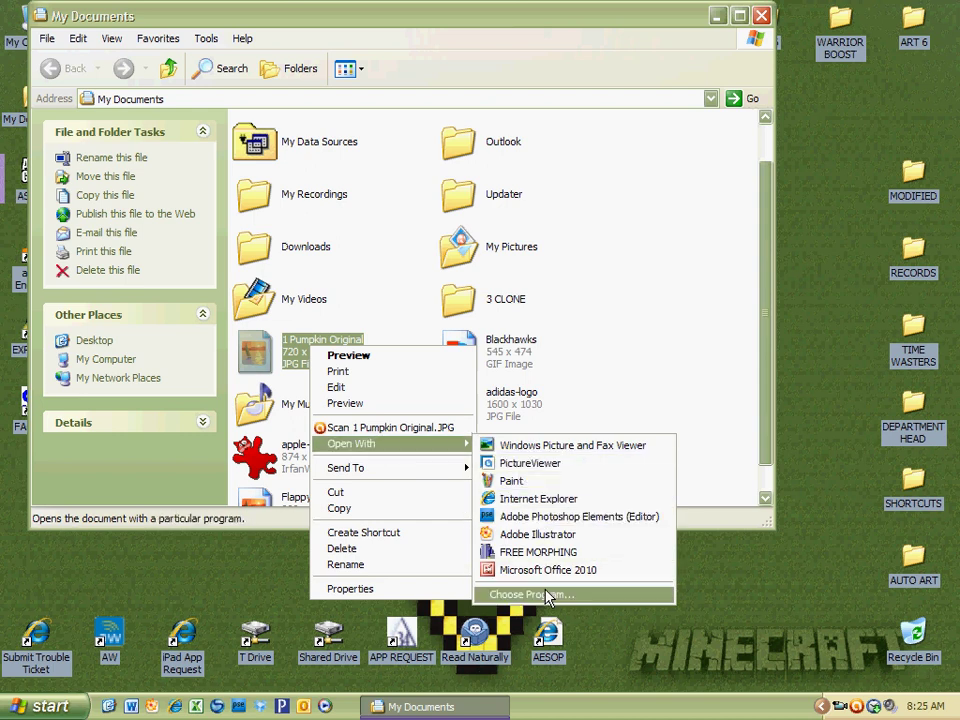
pyautogui.click(529, 516)
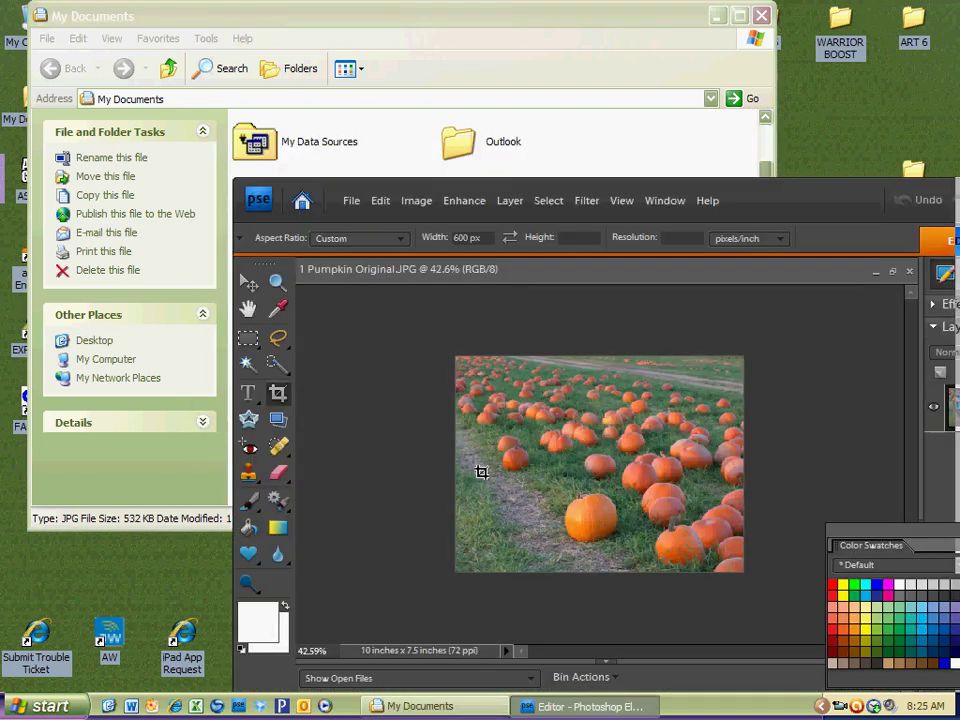
# - Maximize the editor window and zoom the photo to 100%, then back out to 66.67%
pyautogui.doubleClick(823, 214)
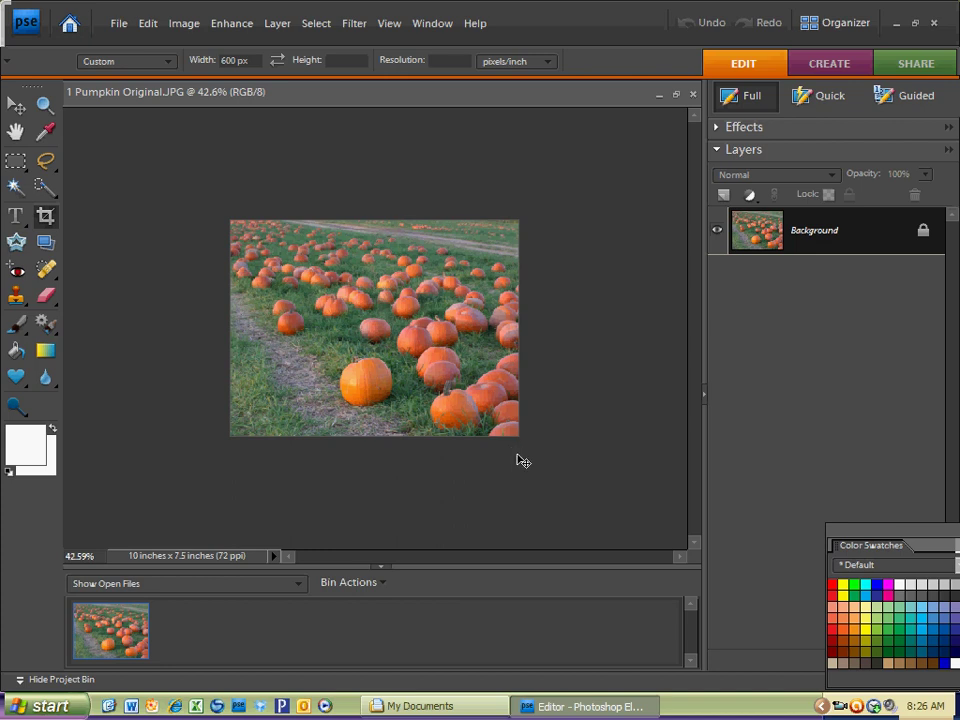
pyautogui.hotkey('ctrl', '=')
pyautogui.hotkey('ctrl', '=')
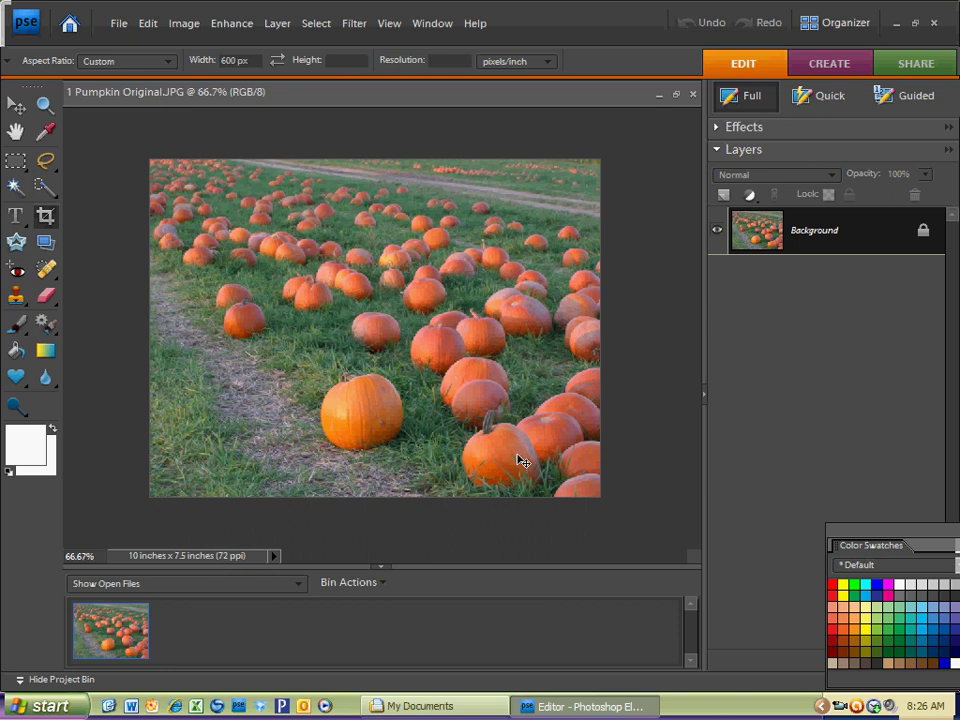
pyautogui.hotkey('ctrl', '=')
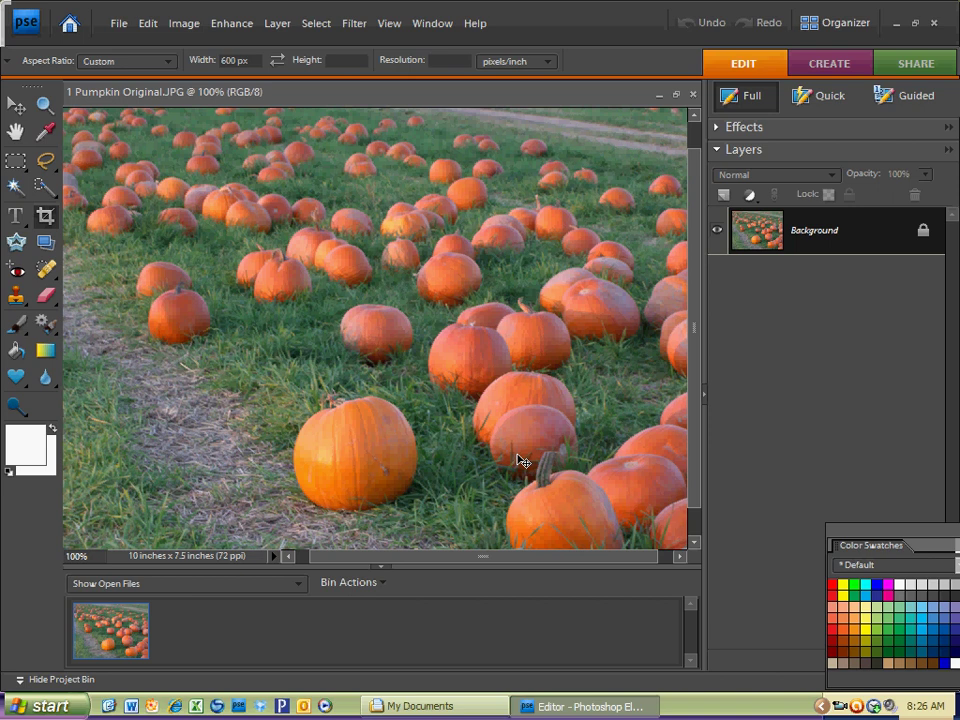
pyautogui.hotkey('ctrl', '-')
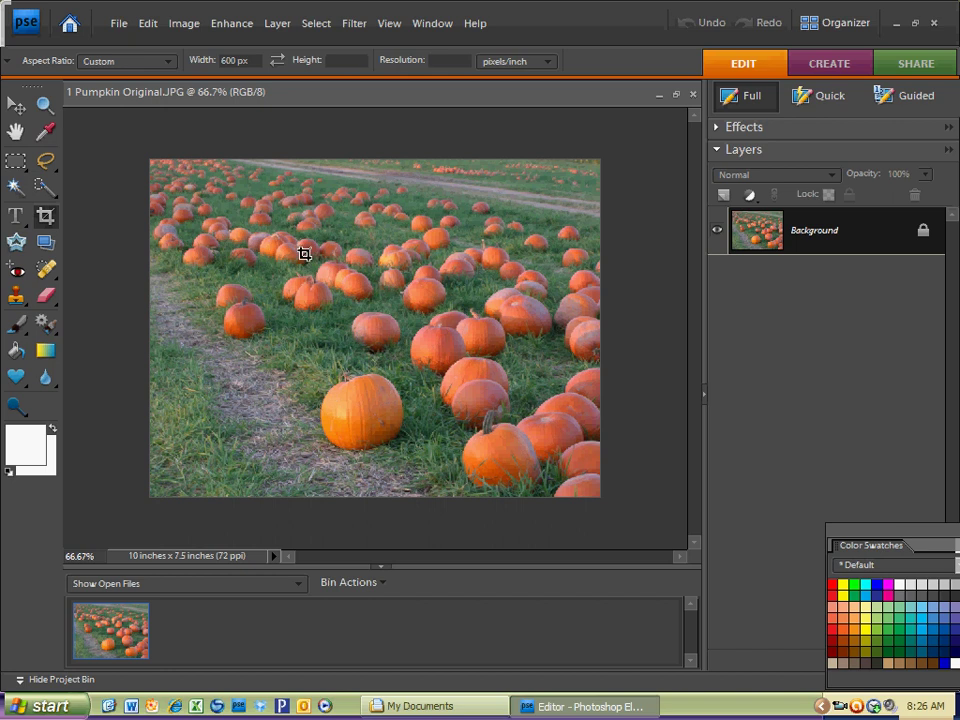
# - Apply Enhance > Auto Levels twice, then Auto Contrast and Auto Color Correction
pyautogui.click(245, 27)
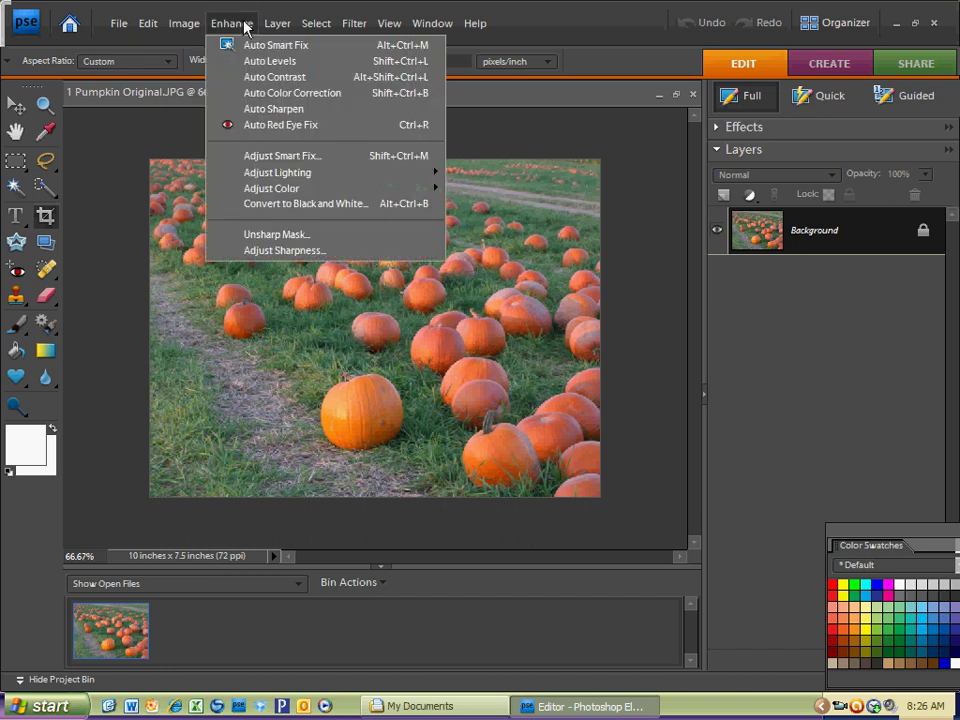
pyautogui.click(262, 60)
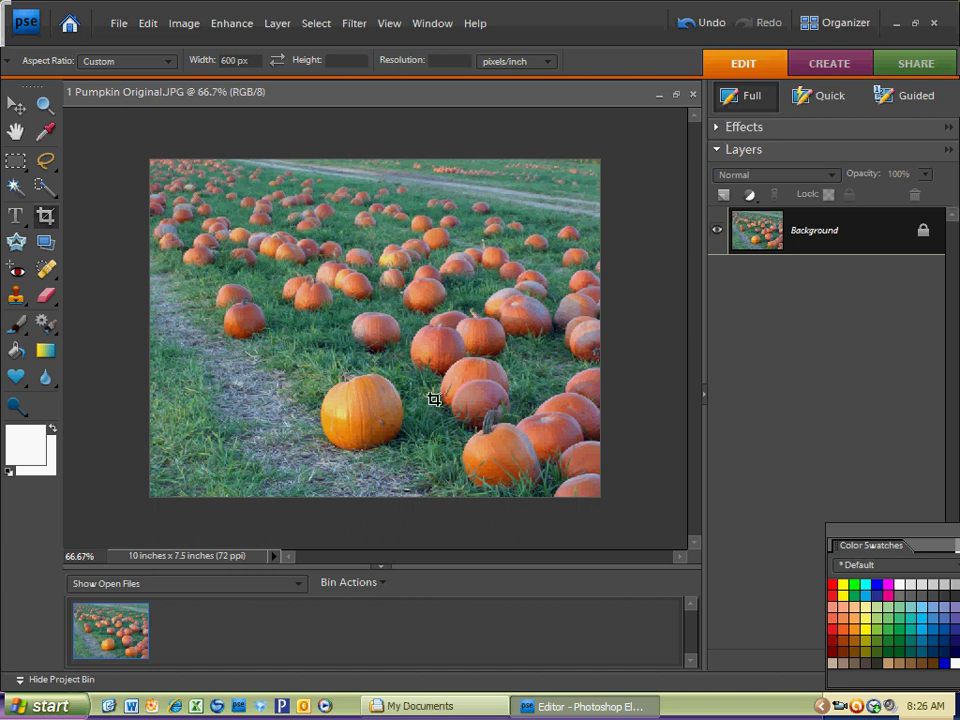
pyautogui.click(222, 28)
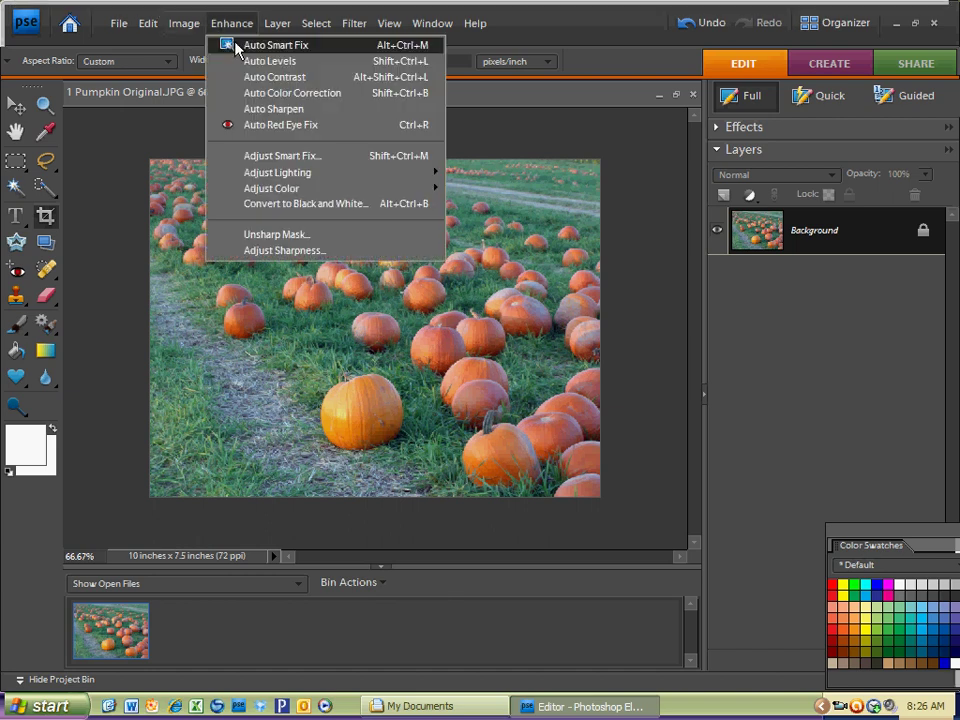
pyautogui.click(262, 61)
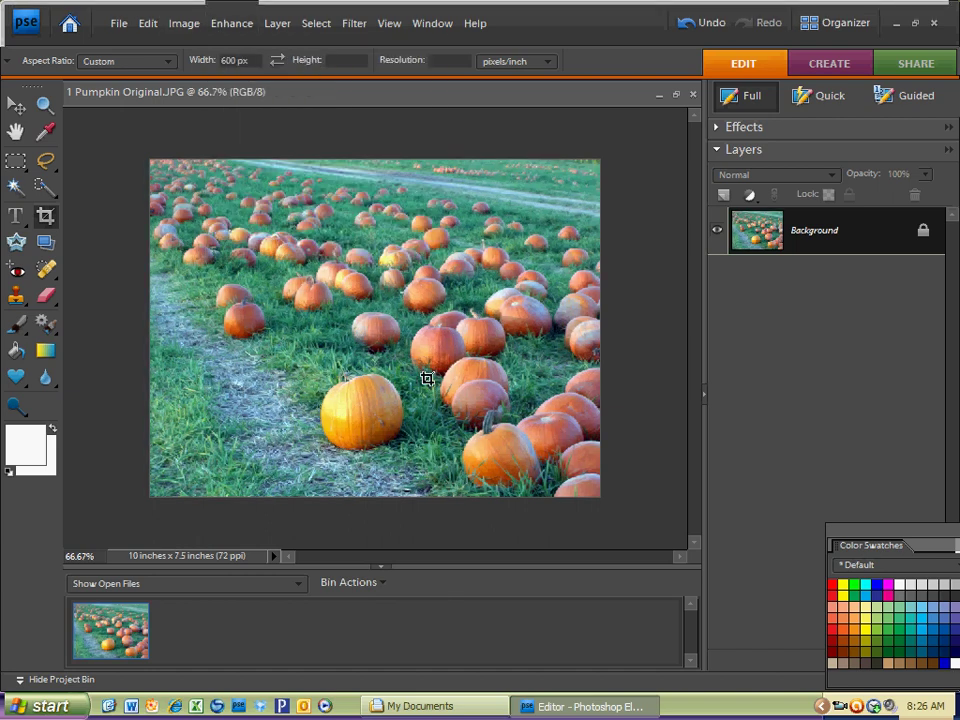
pyautogui.click(222, 26)
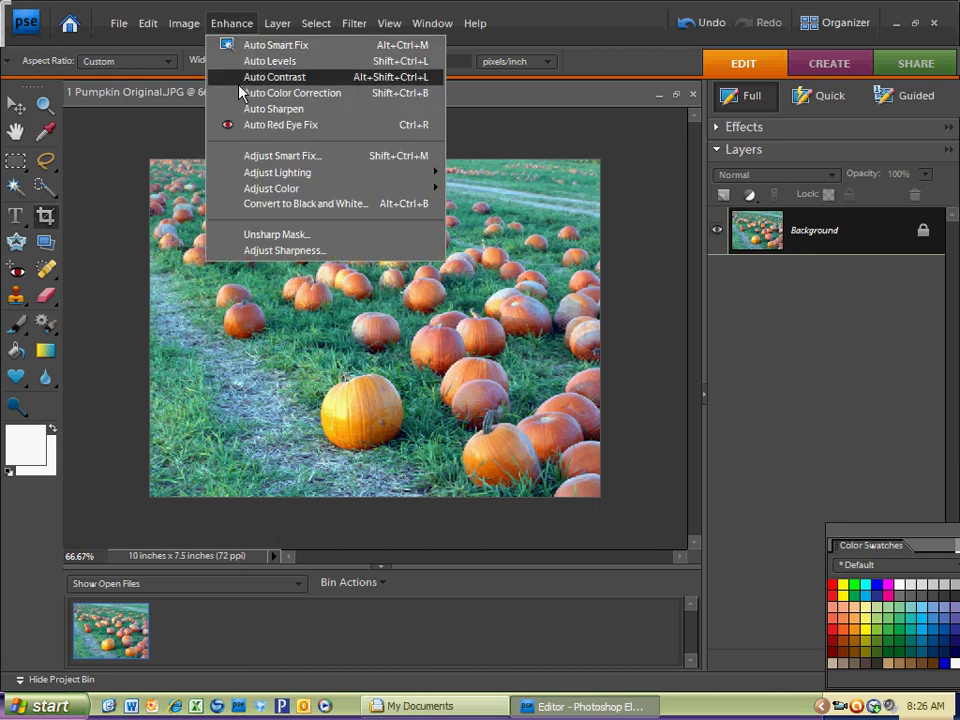
pyautogui.click(245, 78)
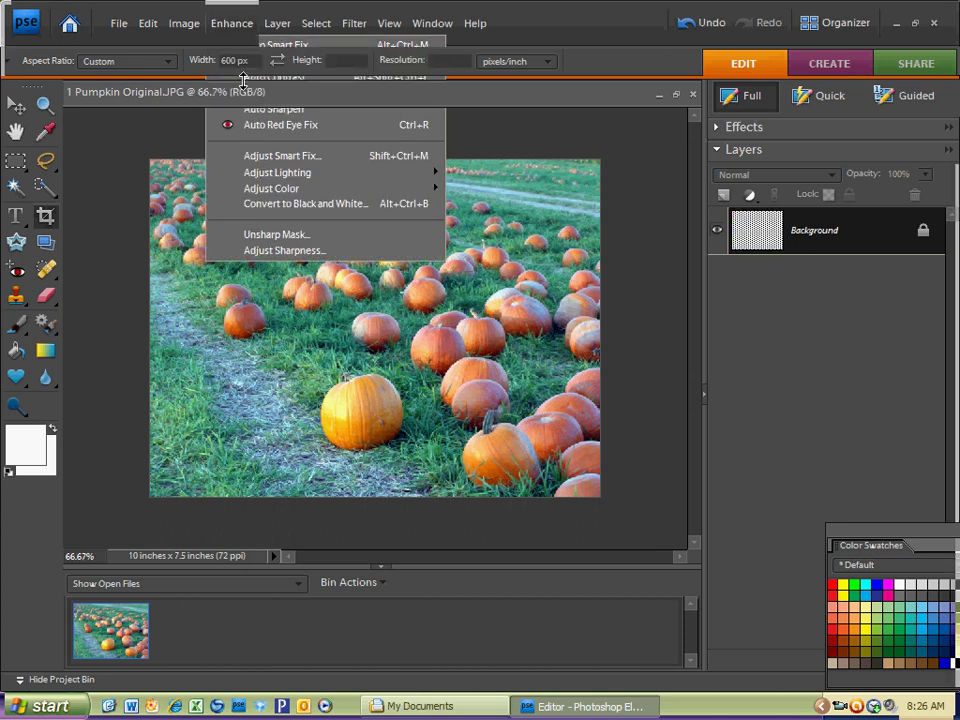
pyautogui.click(228, 26)
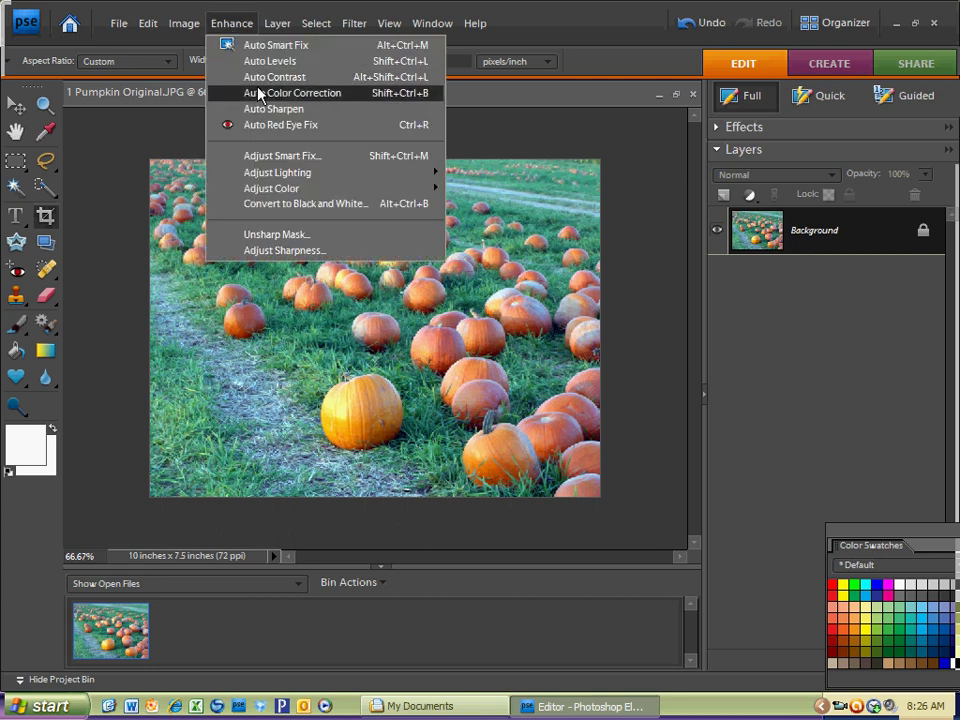
pyautogui.click(270, 93)
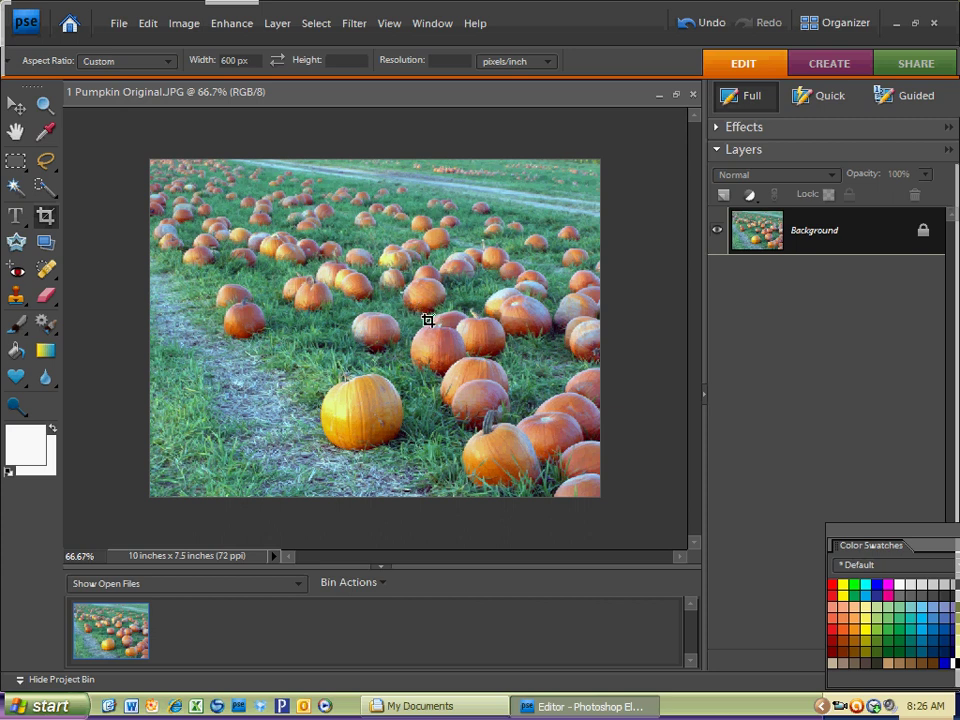
pyautogui.hotkey('ctrl', 'z')
pyautogui.click(702, 25)
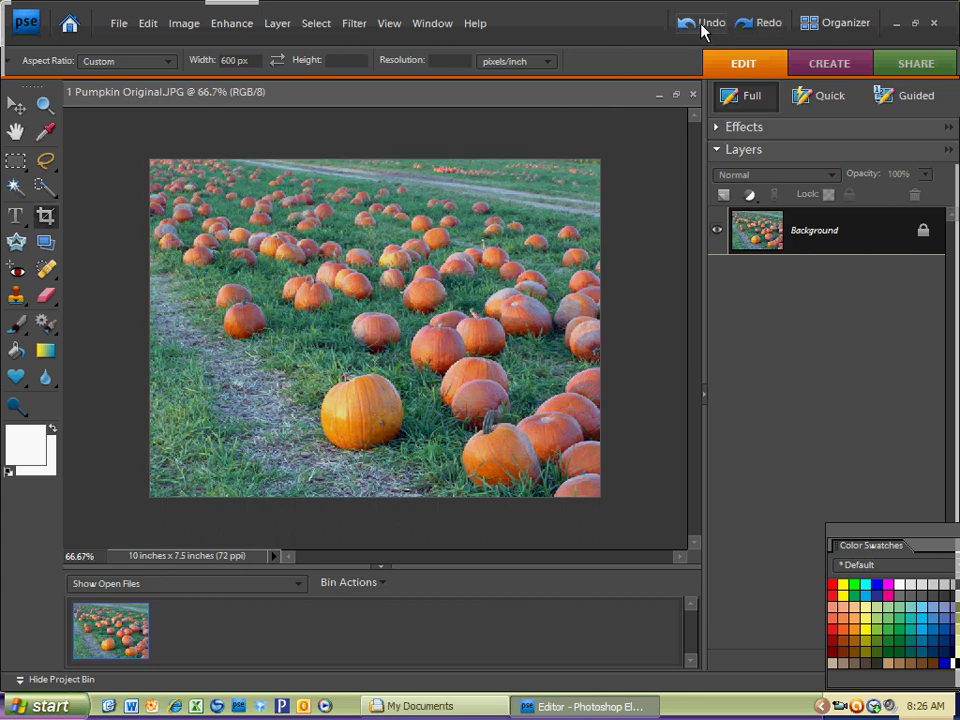
pyautogui.click(755, 30)
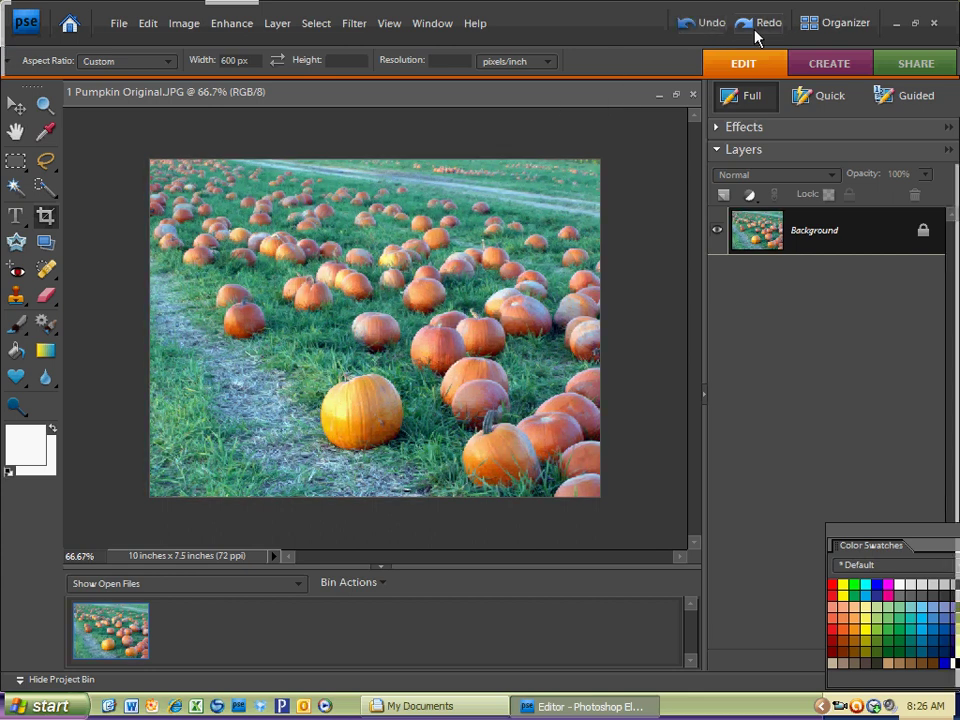
pyautogui.click(712, 27)
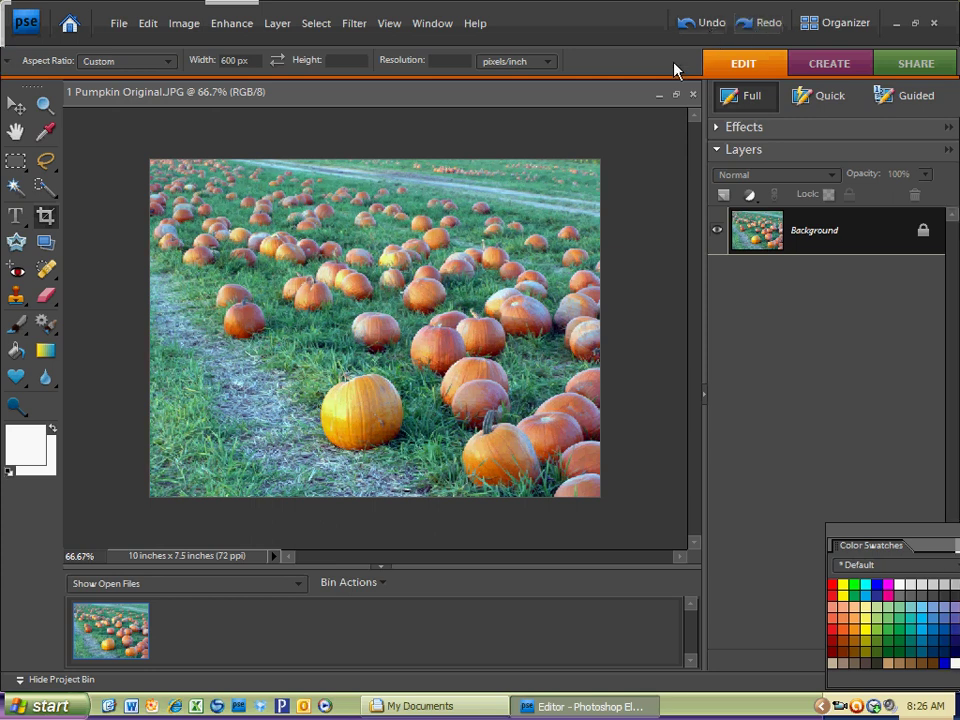
pyautogui.click(242, 24)
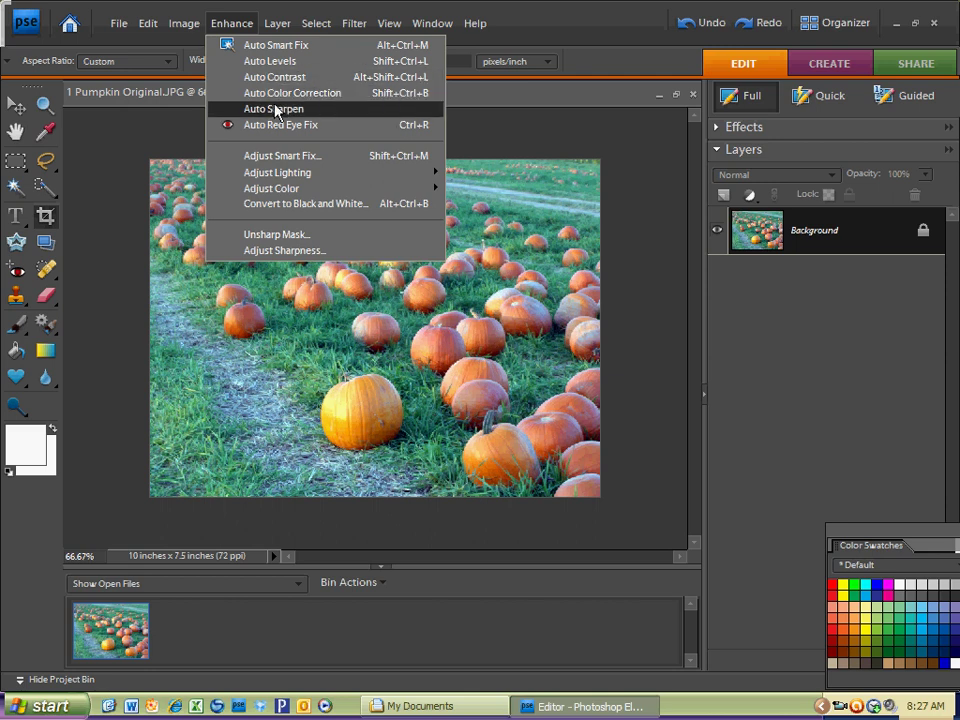
pyautogui.click(276, 110)
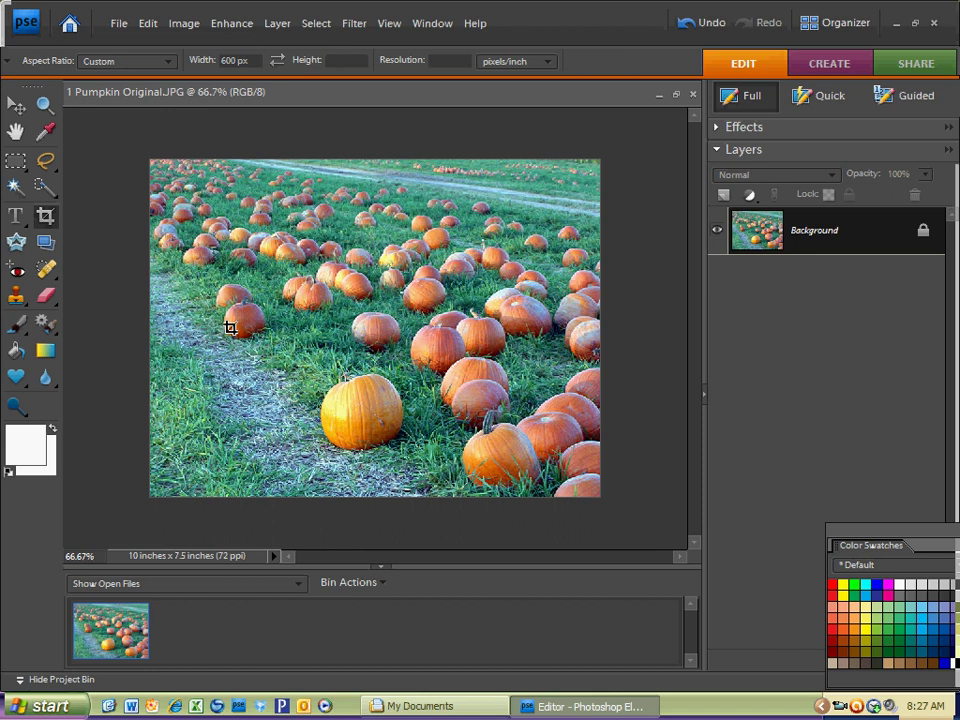
pyautogui.click(704, 24)
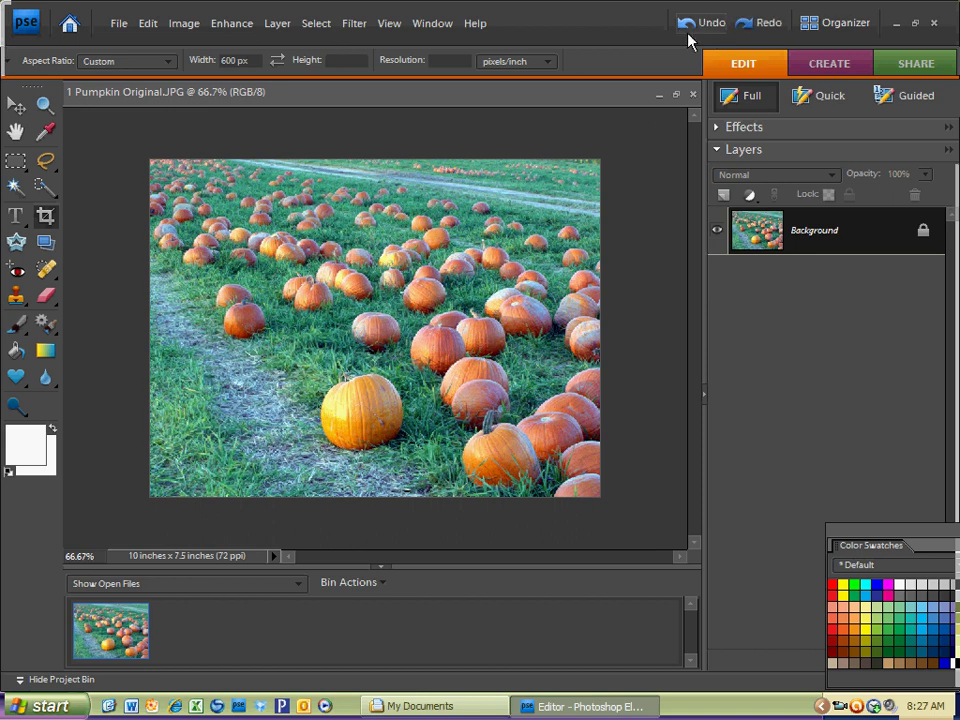
pyautogui.click(238, 25)
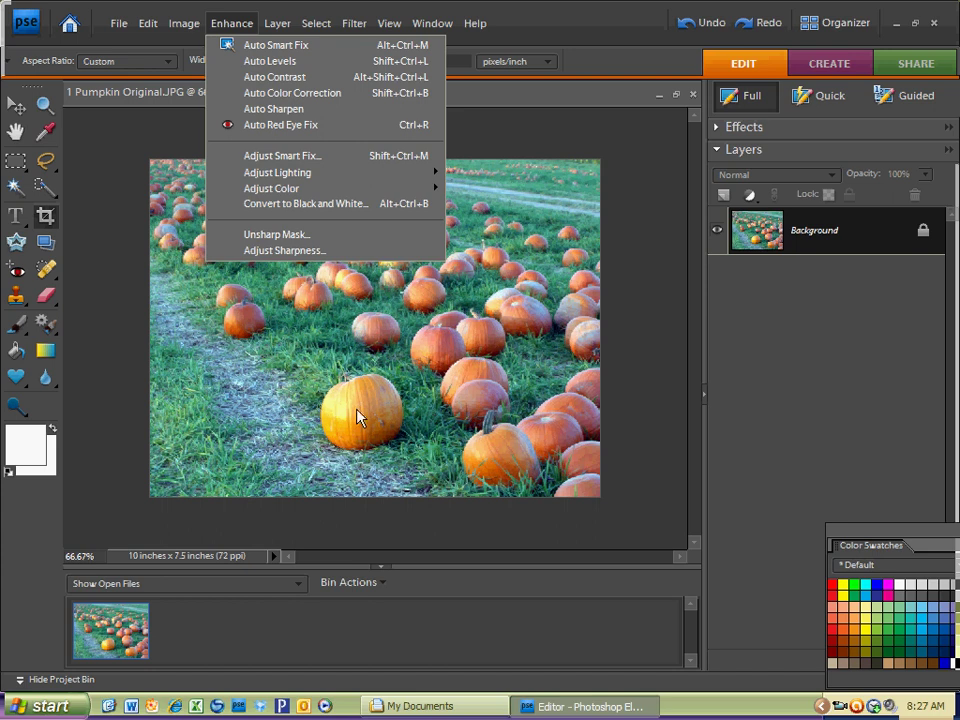
pyautogui.click(636, 356)
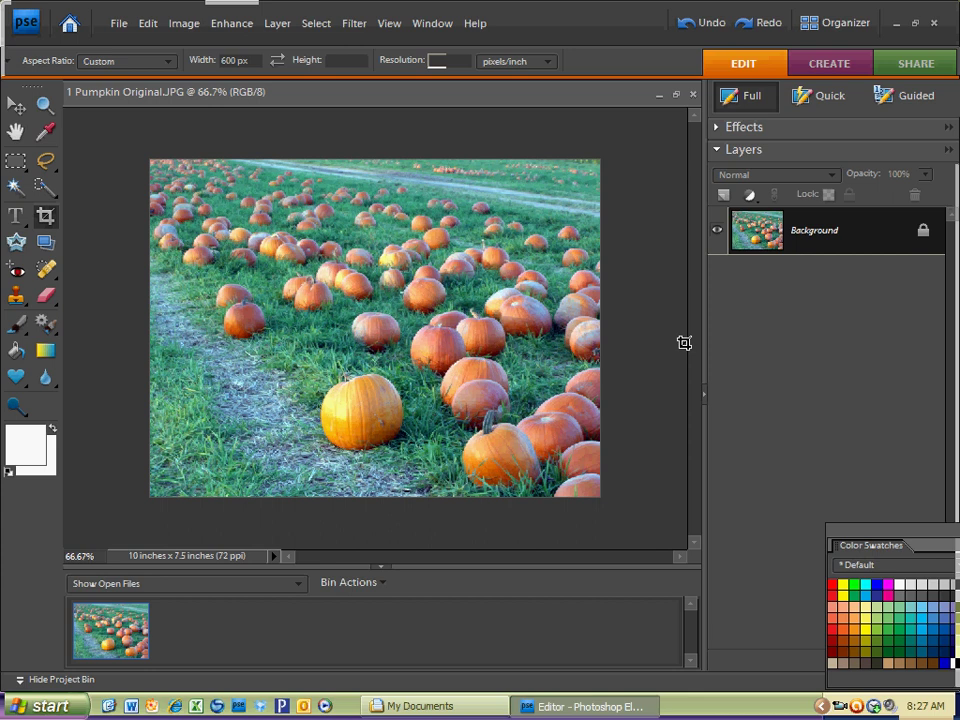
# - Toggle between the Clone Stamp and Pattern Stamp tools, ending on the Pattern Stamp
pyautogui.press('s')
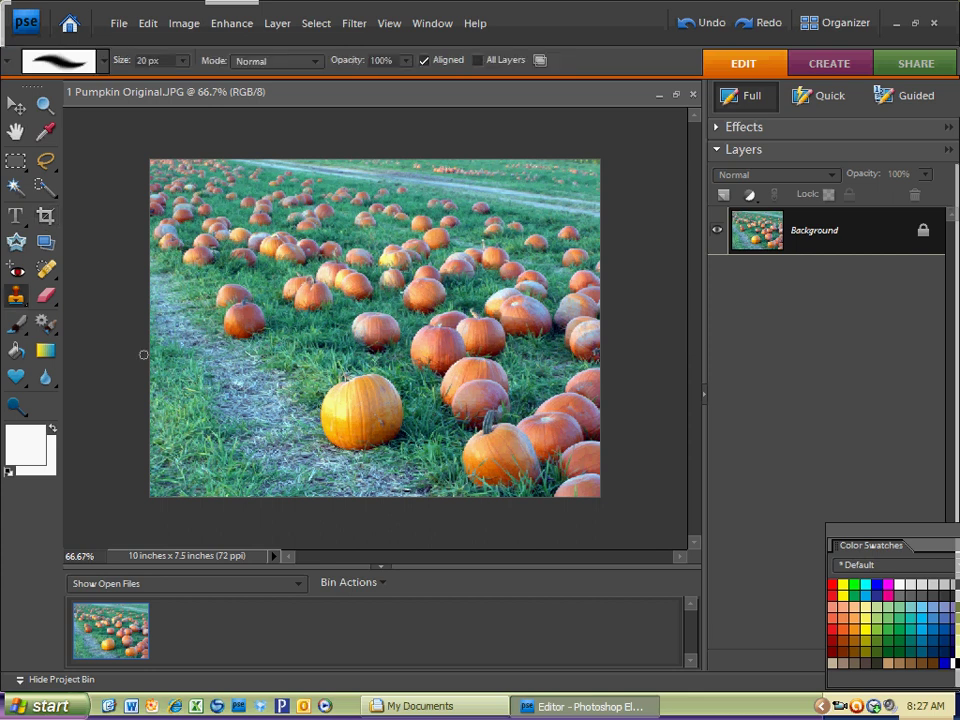
pyautogui.keyDown('alt'); pyautogui.click(22, 305); pyautogui.keyUp('alt')
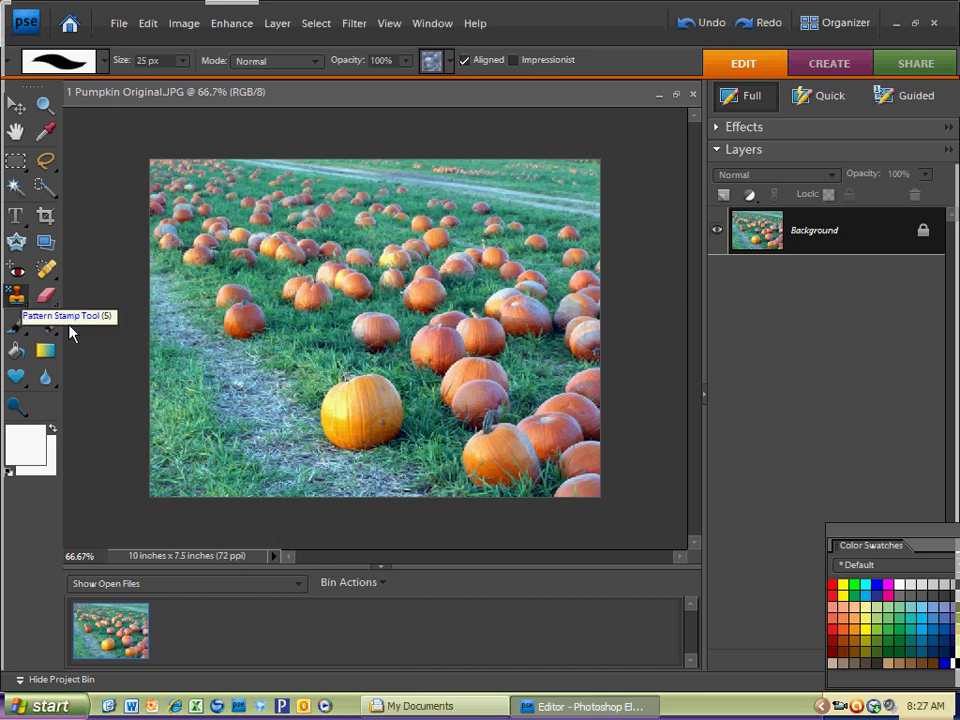
pyautogui.press('s')
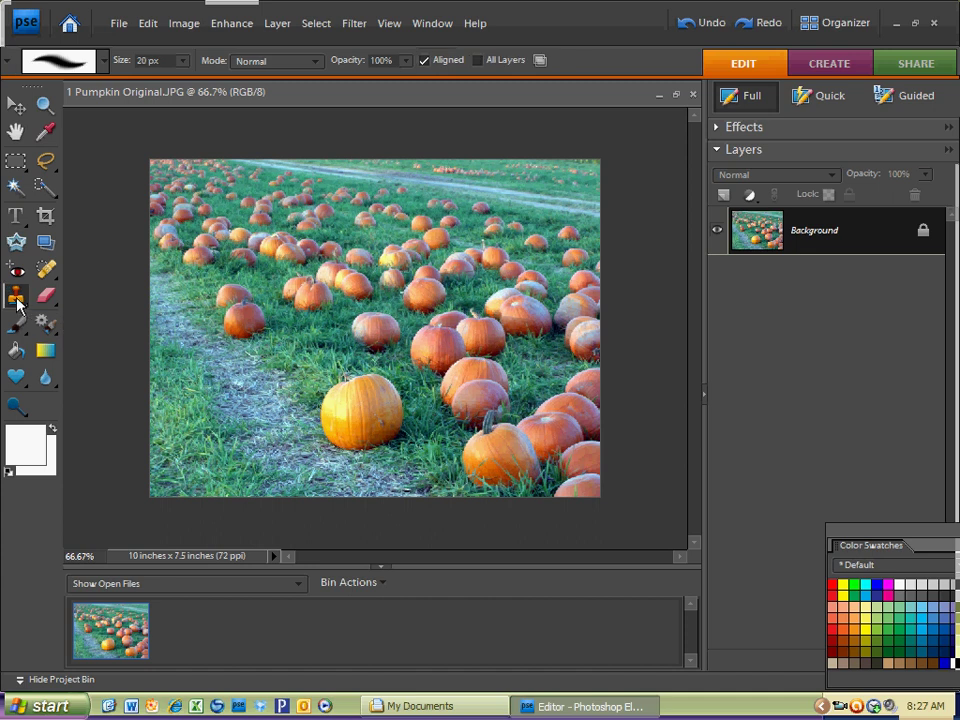
pyautogui.press('s')
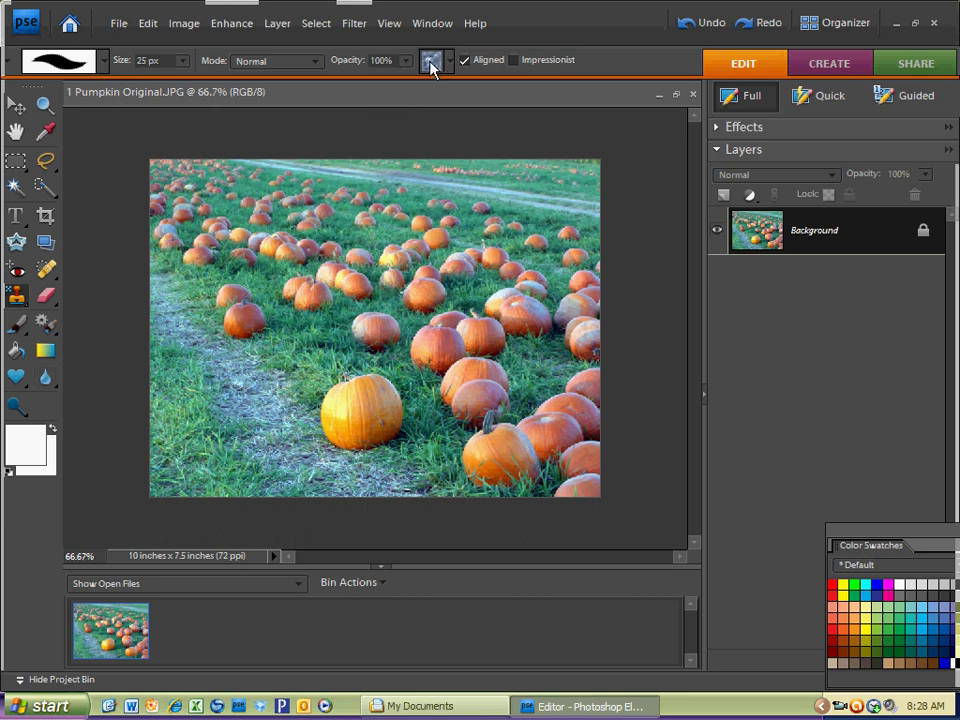
# - Undo a test Pattern Stamp stroke on the large pumpkin and select the 20 px Clone Stamp
pyautogui.moveTo(328, 402)
pyautogui.mouseDown()
pyautogui.moveTo(360, 399)
pyautogui.moveTo(344, 431)
pyautogui.moveTo(394, 434)
pyautogui.moveTo(389, 420)
pyautogui.moveTo(326, 419)
pyautogui.moveTo(373, 393)
pyautogui.moveTo(329, 380)
pyautogui.moveTo(329, 398)
pyautogui.moveTo(364, 377)
pyautogui.moveTo(364, 388)
pyautogui.moveTo(341, 368)
pyautogui.moveTo(355, 381)
pyautogui.moveTo(348, 415)
pyautogui.moveTo(398, 410)
pyautogui.moveTo(383, 413)
pyautogui.moveTo(381, 401)
pyautogui.moveTo(400, 431)
pyautogui.moveTo(343, 447)
pyautogui.moveTo(317, 467)
pyautogui.moveTo(340, 429)
pyautogui.moveTo(333, 469)
pyautogui.moveTo(362, 457)
pyautogui.moveTo(399, 463)
pyautogui.mouseUp()
pyautogui.hotkey('ctrl', 'z')
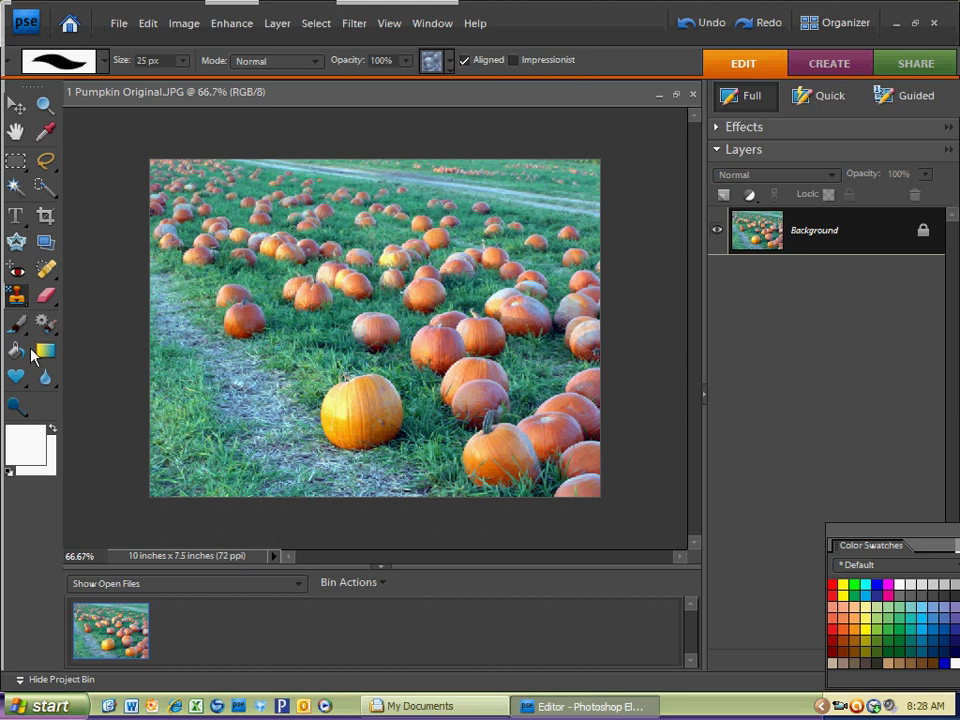
pyautogui.click(16, 293)
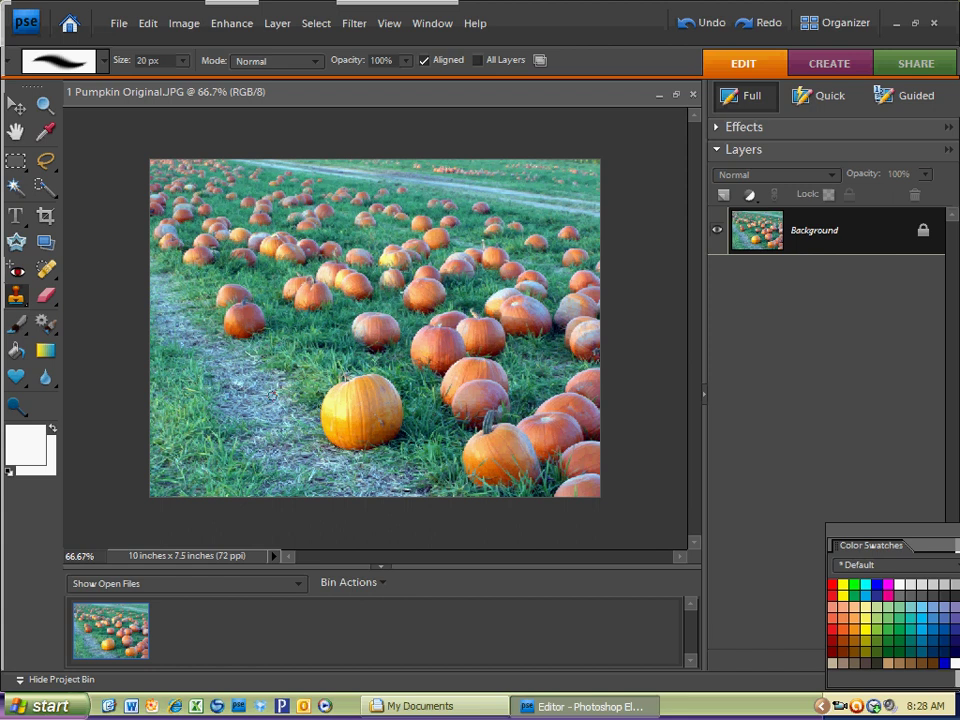
# - Resize the clone brush with ] and [, then dismiss the undefined-source warning after clicking the pumpkin
pyautogui.press(']')
pyautogui.press(']')
pyautogui.press(']')
pyautogui.press(']')
pyautogui.press(']')
pyautogui.press(']')
pyautogui.press(']')
pyautogui.press('[')
pyautogui.press('[')
pyautogui.press('[')
pyautogui.click(358, 412)
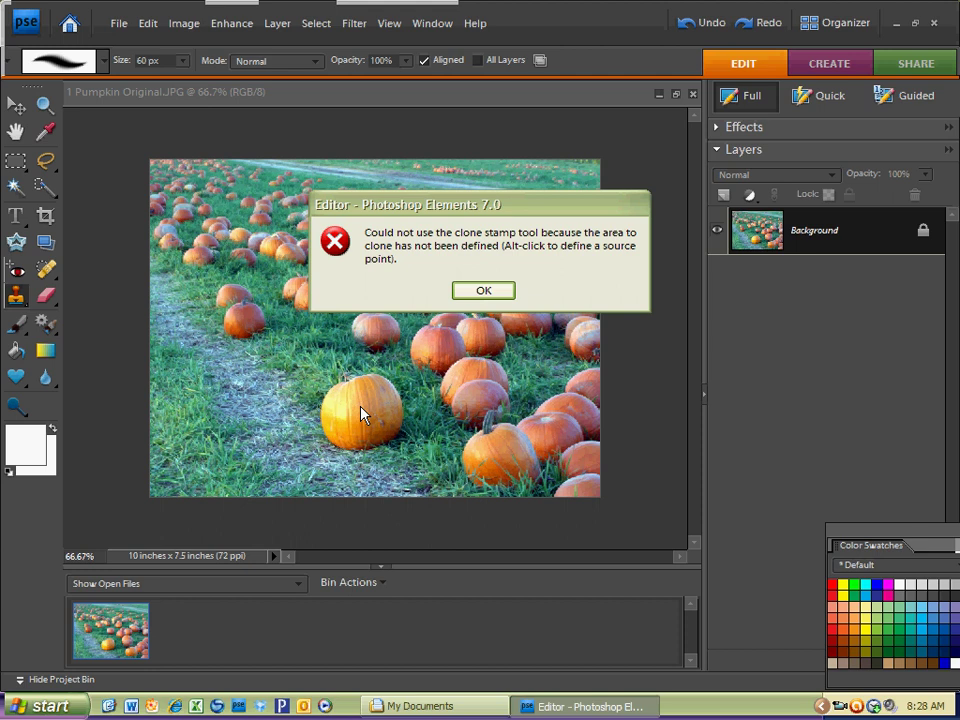
pyautogui.click(481, 291)
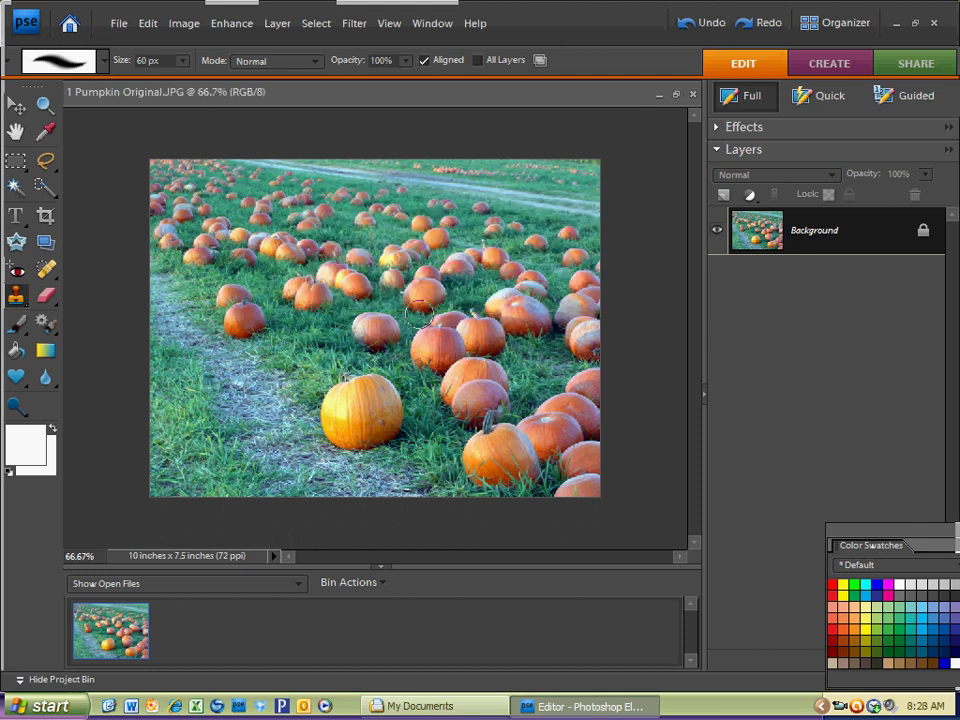
# - Shrink the clone brush to 50 px, clone grass over the pumpkin's edge, then undo it
pyautogui.press('[')
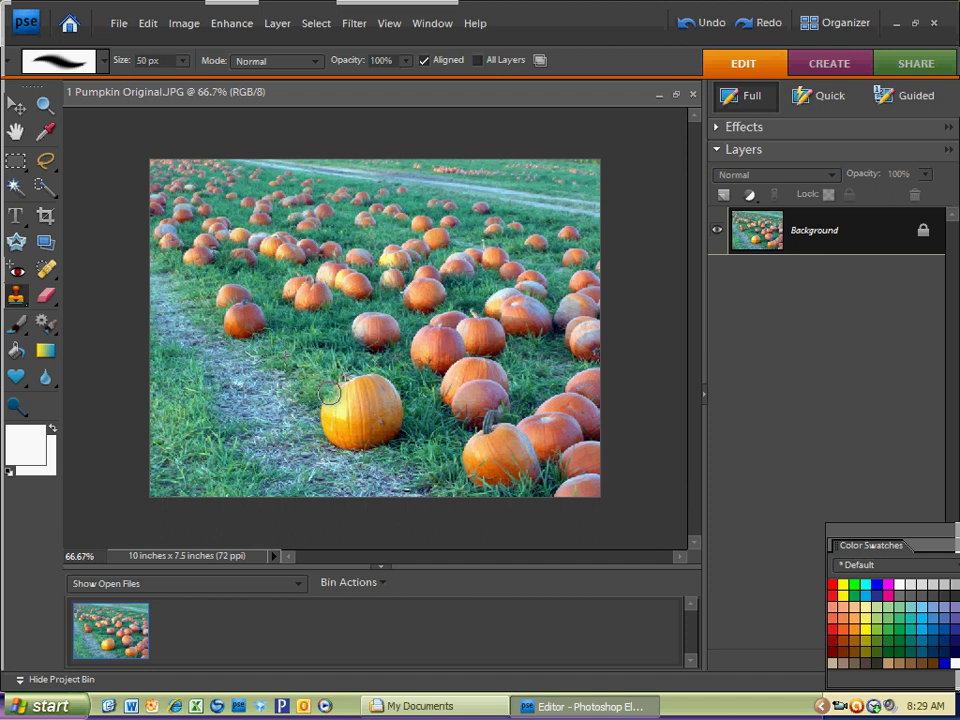
pyautogui.moveTo(330, 394)
pyautogui.mouseDown()
pyautogui.moveTo(313, 420)
pyautogui.moveTo(338, 412)
pyautogui.moveTo(345, 440)
pyautogui.moveTo(356, 428)
pyautogui.moveTo(350, 448)
pyautogui.mouseUp()
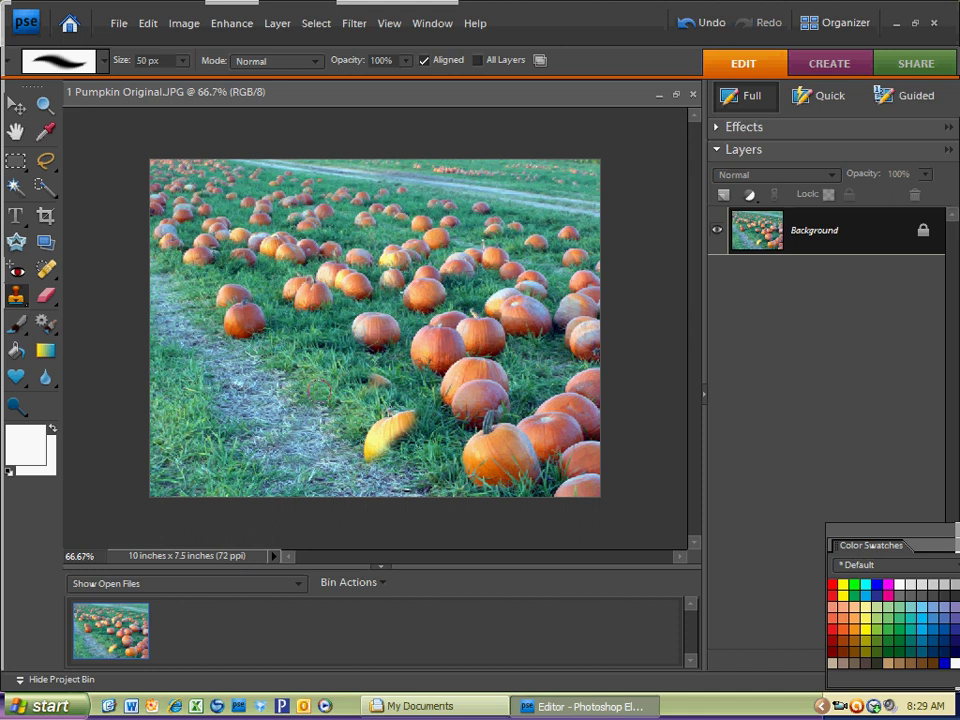
pyautogui.hotkey('ctrl', 'z')
pyautogui.hotkey('ctrl', 'z')
pyautogui.hotkey('ctrl', 'z')
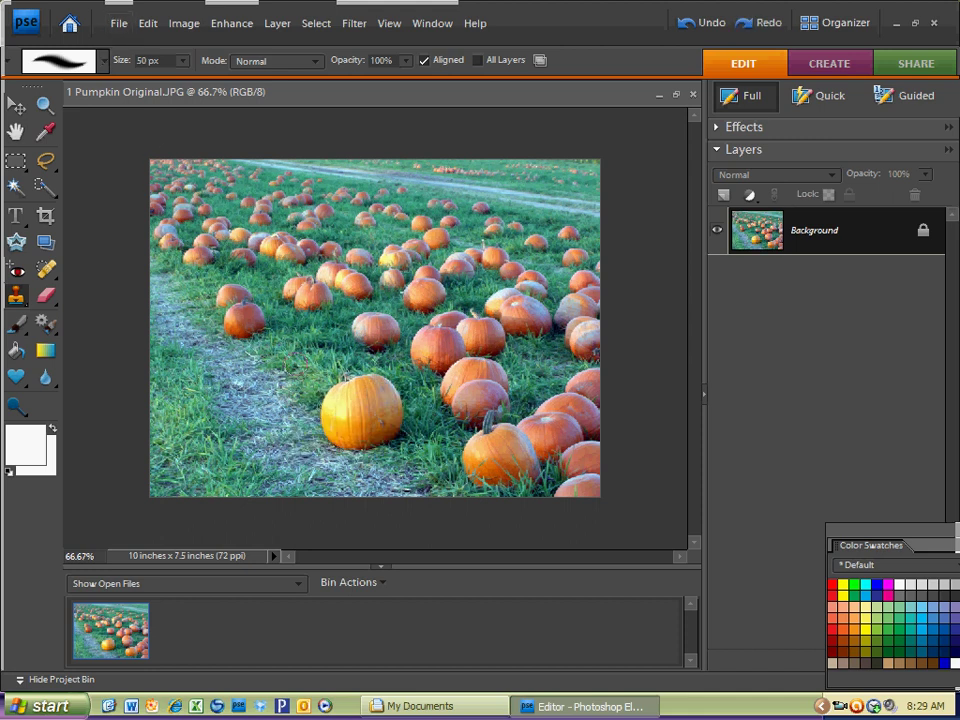
# - Choose the Hard Round 19 px preset from the brush picker for the Clone Stamp
pyautogui.click(104, 63)
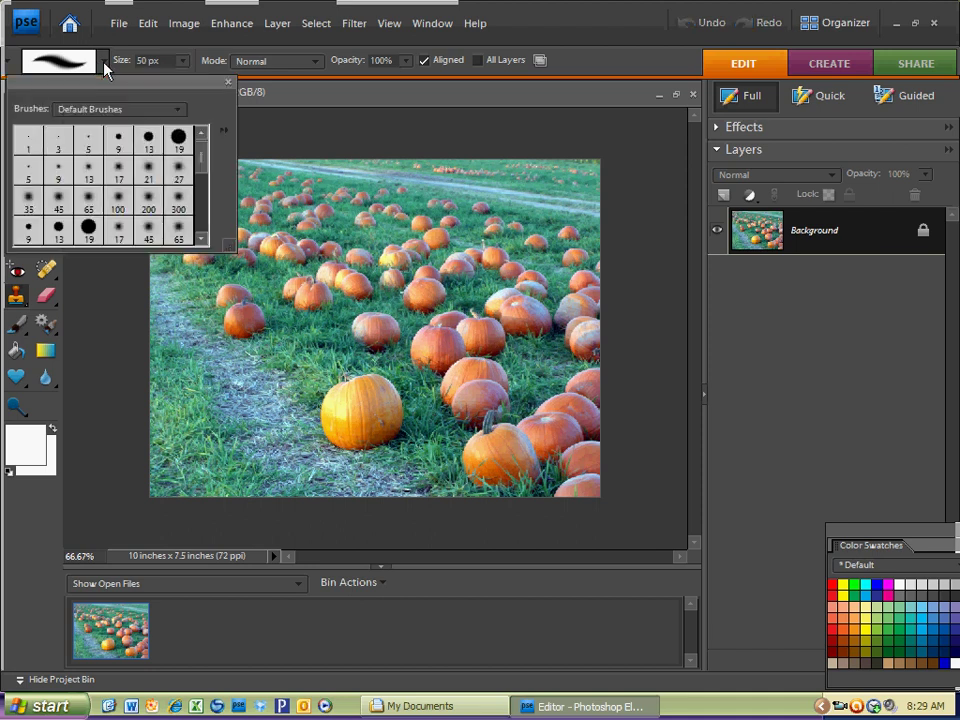
pyautogui.click(171, 140)
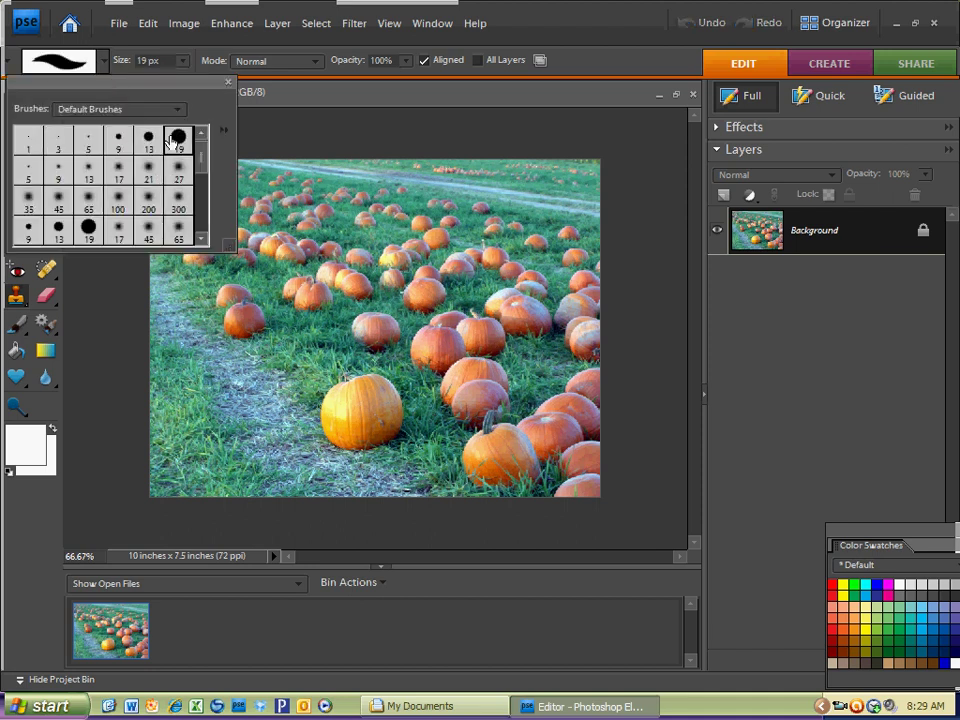
pyautogui.click(299, 118)
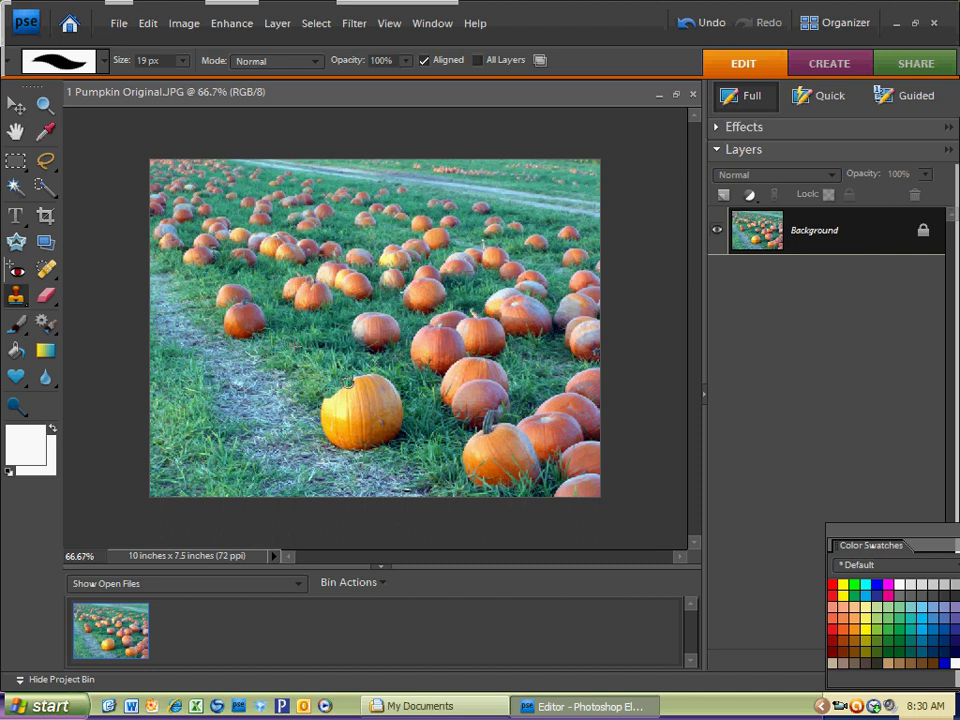
# - Clone grass over the upper-left side of the big yellow pumpkin, biting into its notch
pyautogui.click(347, 387)
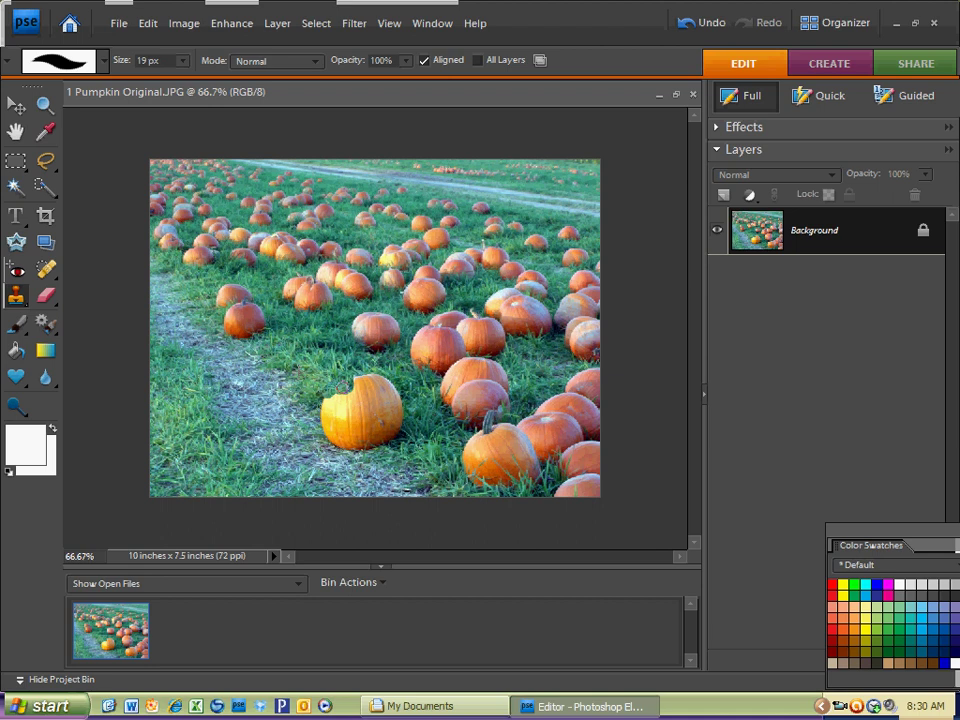
pyautogui.moveTo(340, 396); pyautogui.dragTo(342, 404)
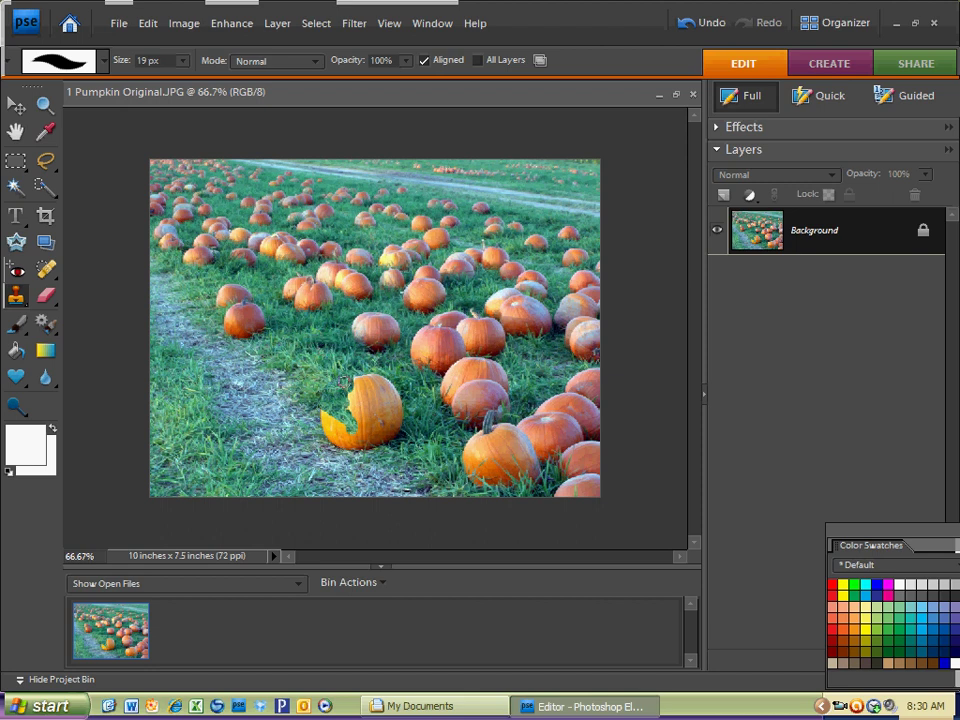
pyautogui.moveTo(352, 403); pyautogui.dragTo(353, 391)
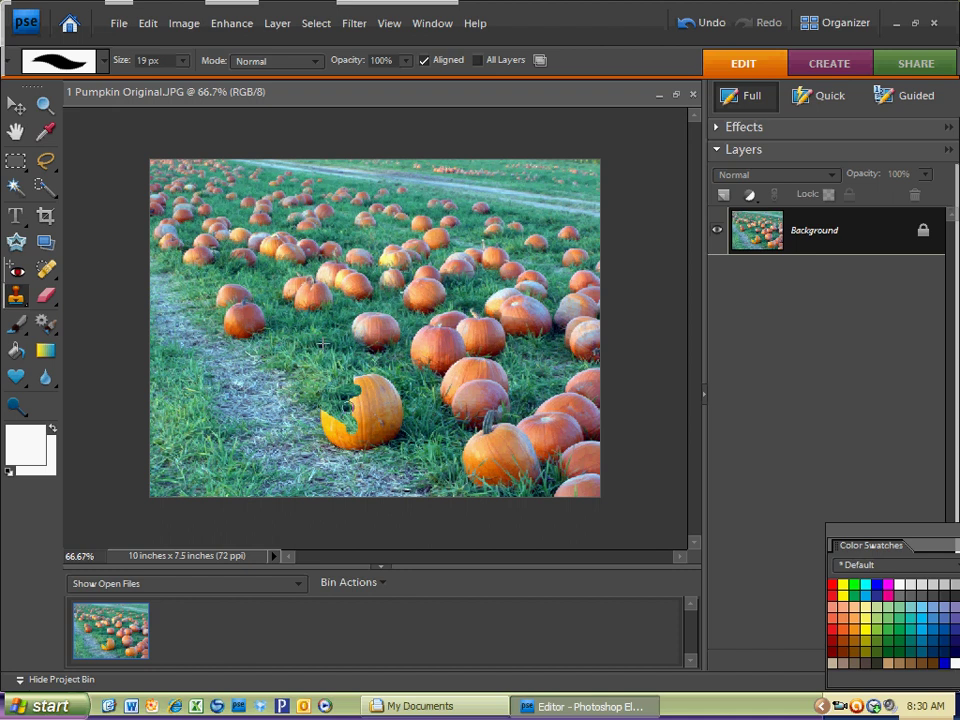
pyautogui.moveTo(340, 405); pyautogui.dragTo(350, 410)
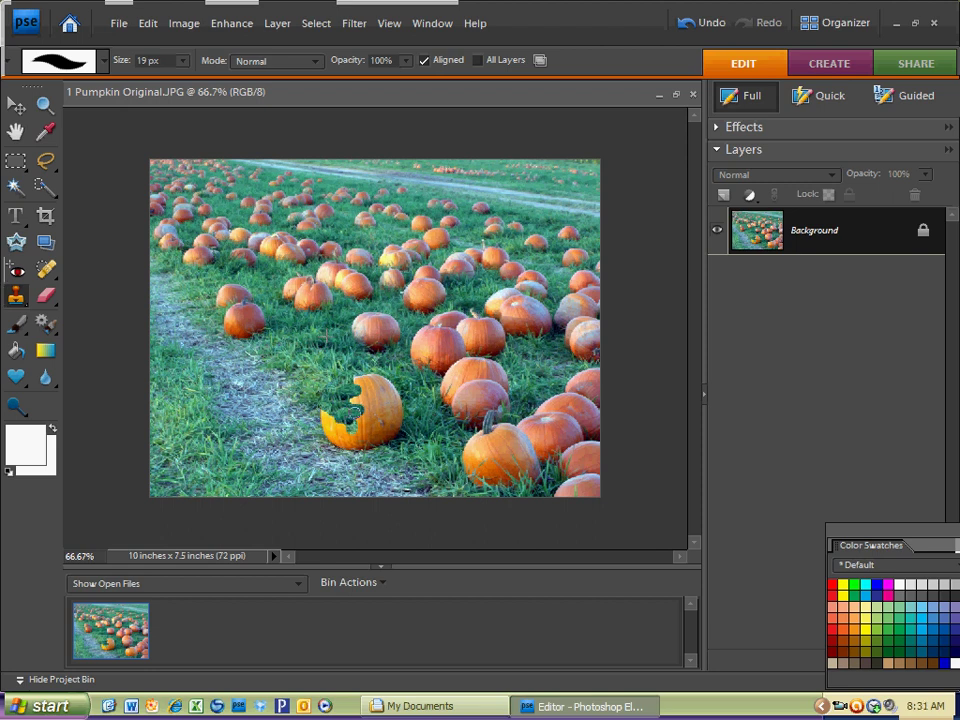
# - Undo and redo the last clone stroke, then clone grass down over the pumpkin's bitten area
pyautogui.hotkey('ctrl', 'z')
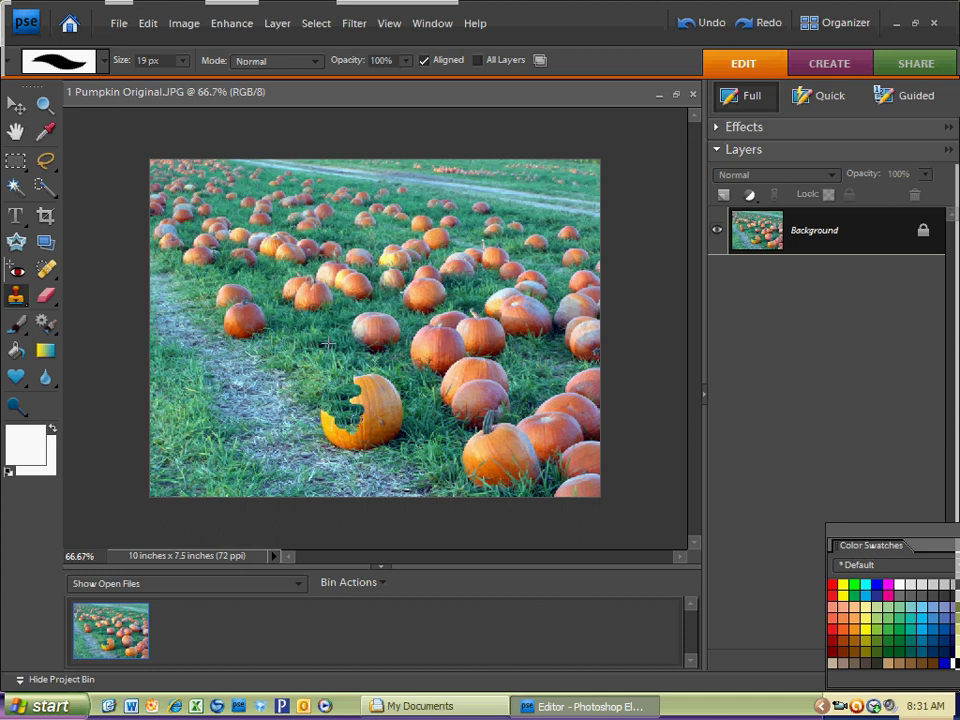
pyautogui.hotkey('ctrl', 'y')
pyautogui.moveTo(340, 390); pyautogui.dragTo(352, 422)
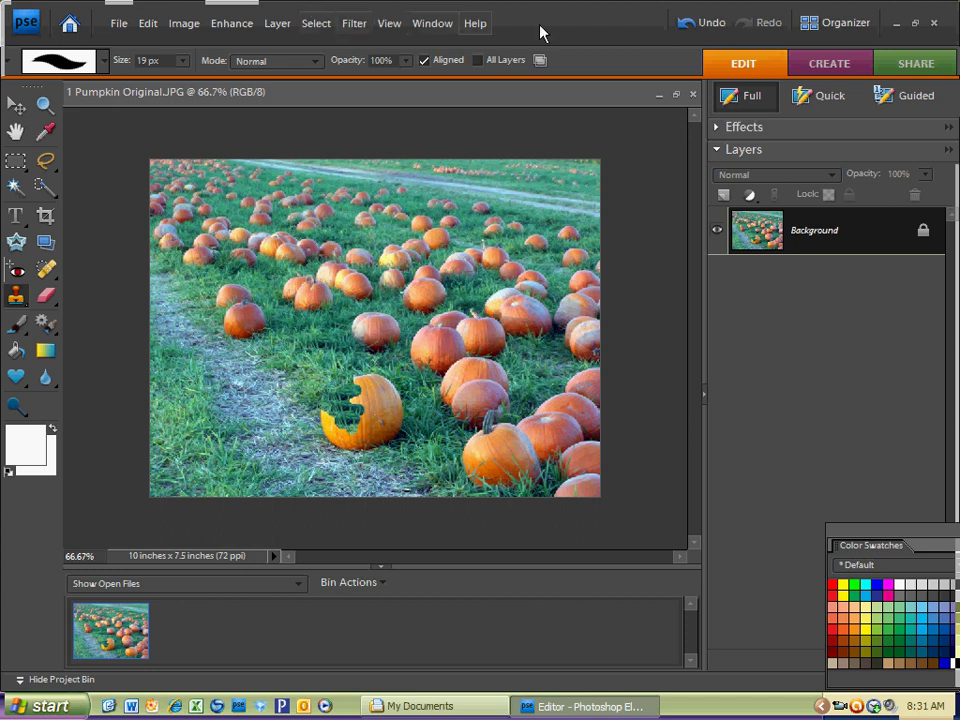
# - Revert the last three clone strokes, restoring part of the pumpkin's left side
pyautogui.click(688, 26)
pyautogui.click(688, 26)
pyautogui.click(688, 26)
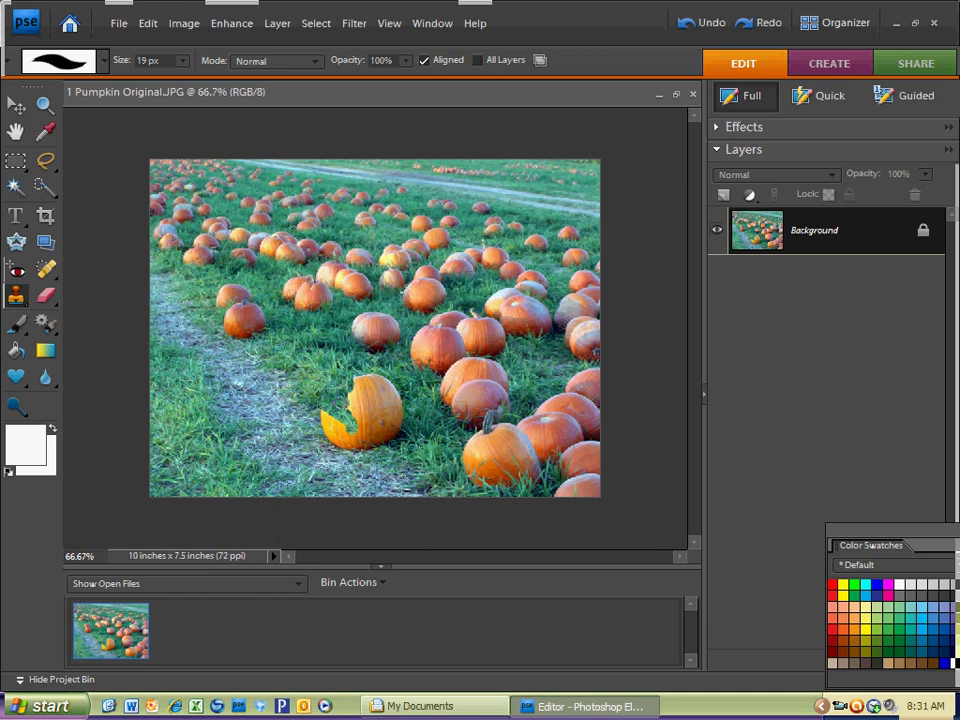
# - Clone grass over the pumpkin's notch, top, lower shard and left tip, leaving a small orange fragment
pyautogui.moveTo(352, 398); pyautogui.dragTo(350, 404)
pyautogui.moveTo(266, 307)
pyautogui.mouseDown()
pyautogui.moveTo(243, 296)
pyautogui.moveTo(244, 274)
pyautogui.moveTo(226, 271)
pyautogui.mouseUp()
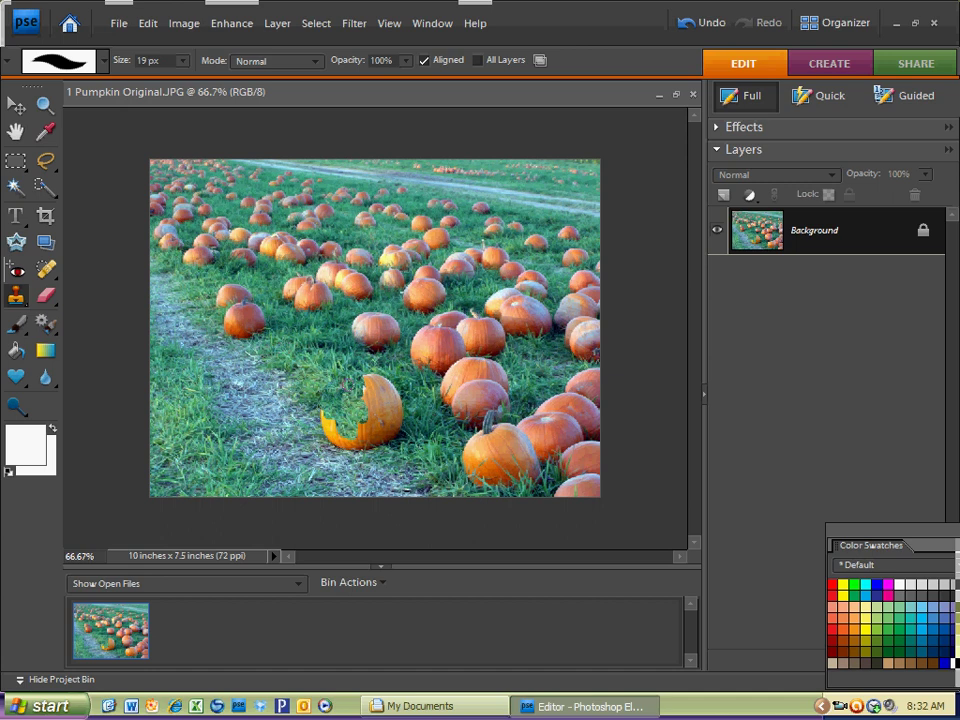
pyautogui.moveTo(367, 381); pyautogui.dragTo(369, 395)
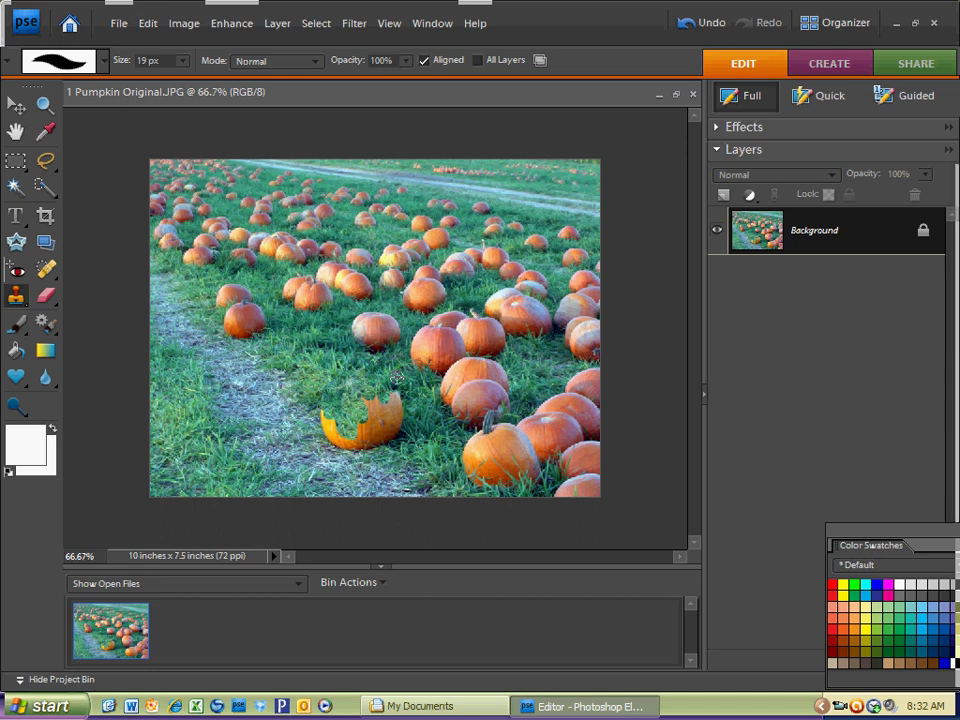
pyautogui.moveTo(396, 376); pyautogui.dragTo(397, 410)
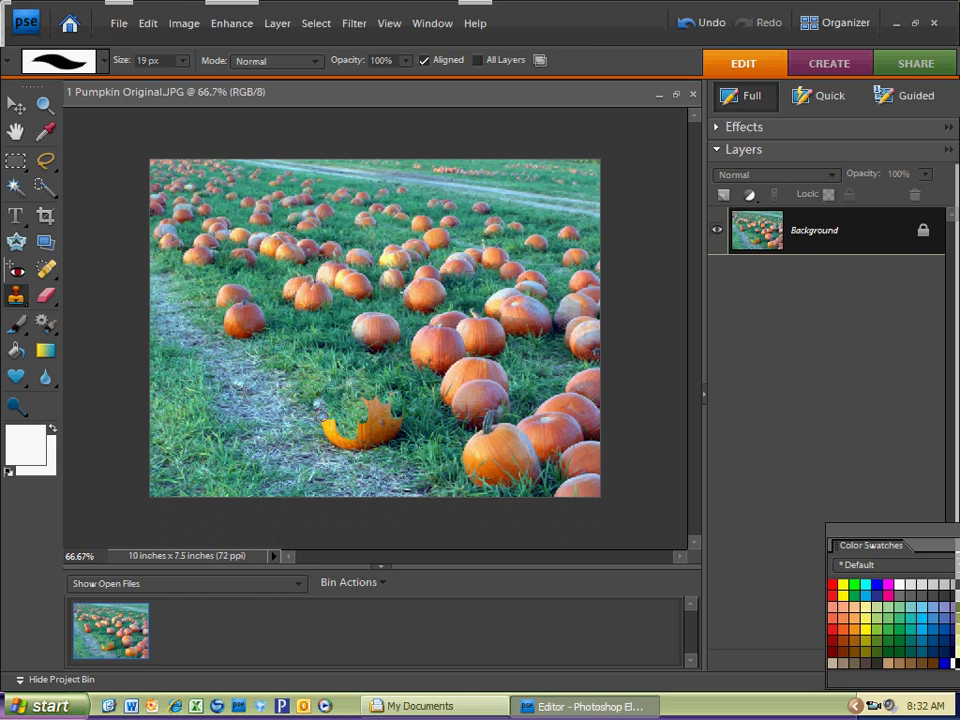
pyautogui.click(332, 432)
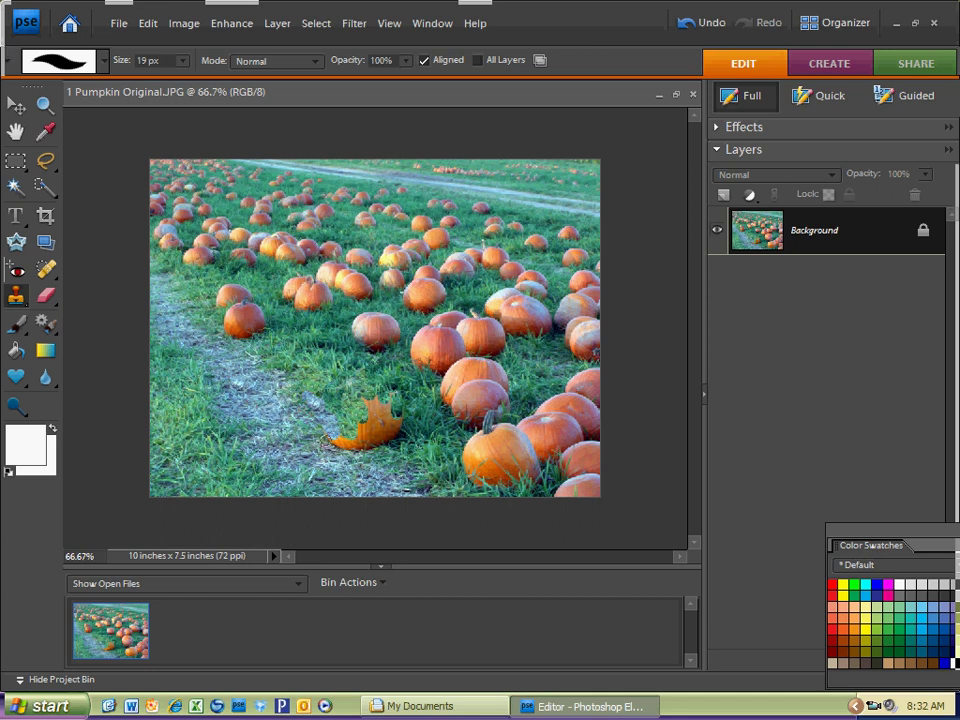
pyautogui.moveTo(327, 426); pyautogui.dragTo(356, 452)
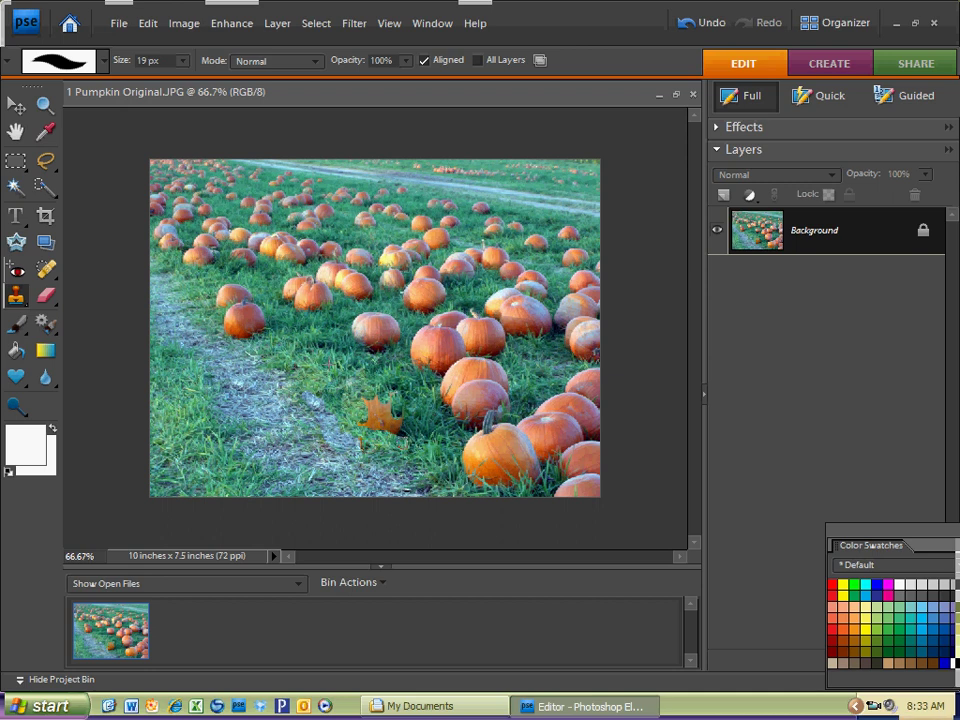
# - Clone a grass patch near the photo's bottom edge, undoing and redoing the stroke
pyautogui.click(432, 478)
pyautogui.moveTo(438, 478); pyautogui.dragTo(448, 485)
pyautogui.hotkey('ctrl', 'z')
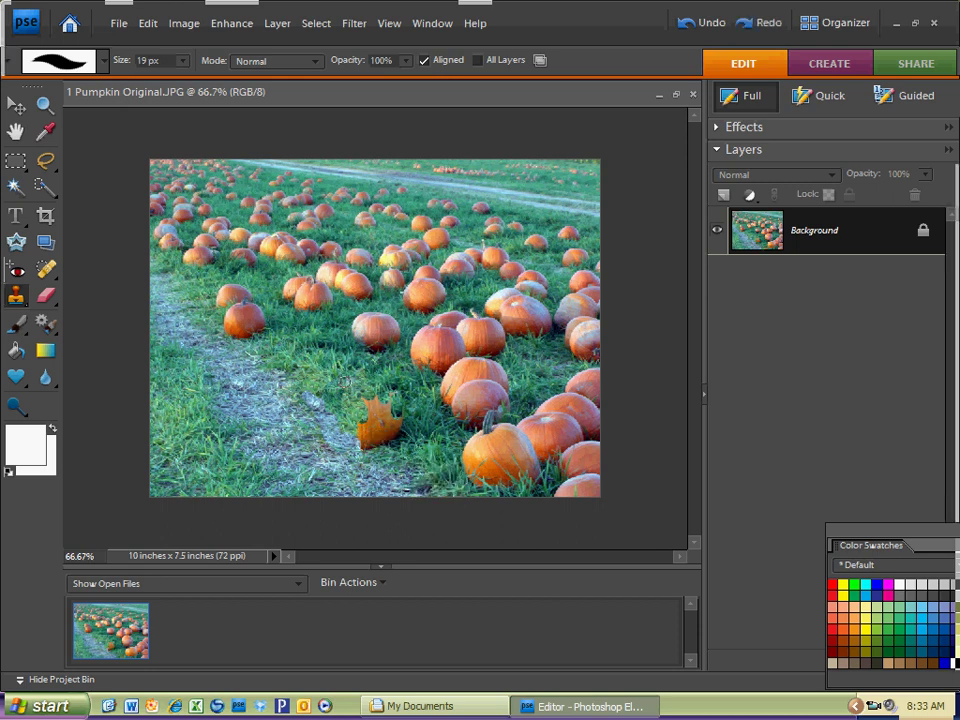
pyautogui.hotkey('ctrl', 'y')
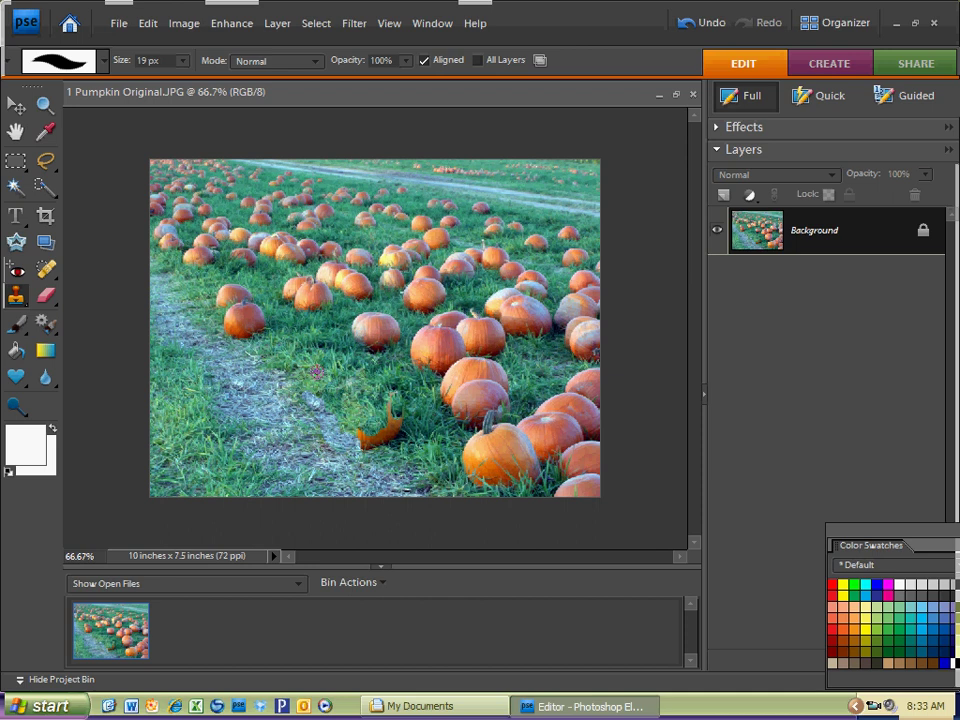
# - Cover the top of the orange fragment with cloned grass, undoing and redoing the stroke
pyautogui.click(318, 385)
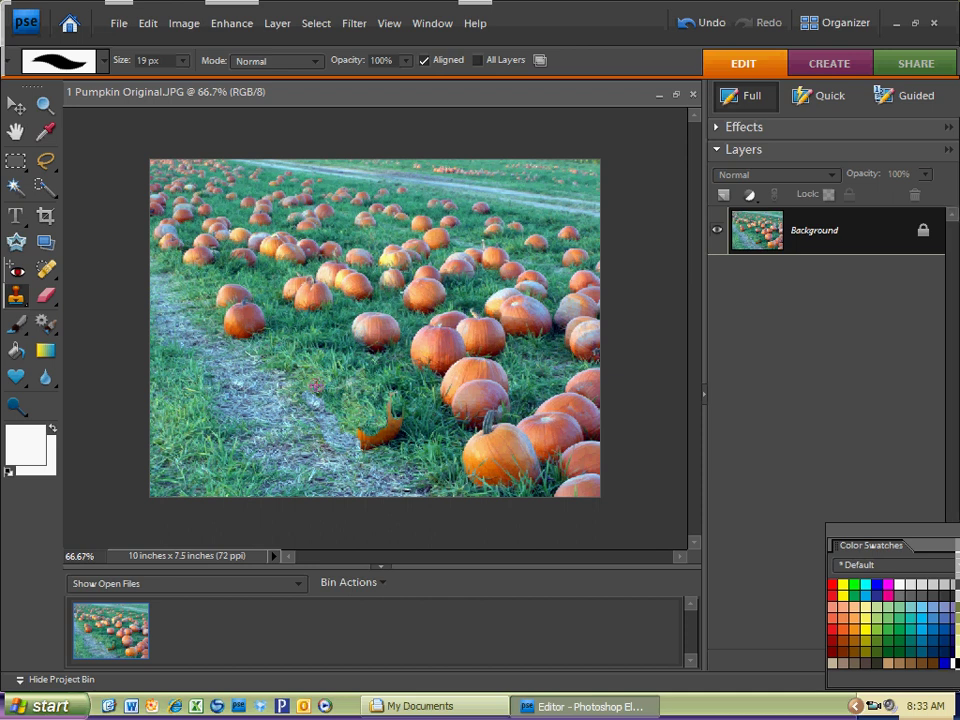
pyautogui.click(385, 410)
pyautogui.hotkey('ctrl', 'z')
pyautogui.hotkey('ctrl', 'y')
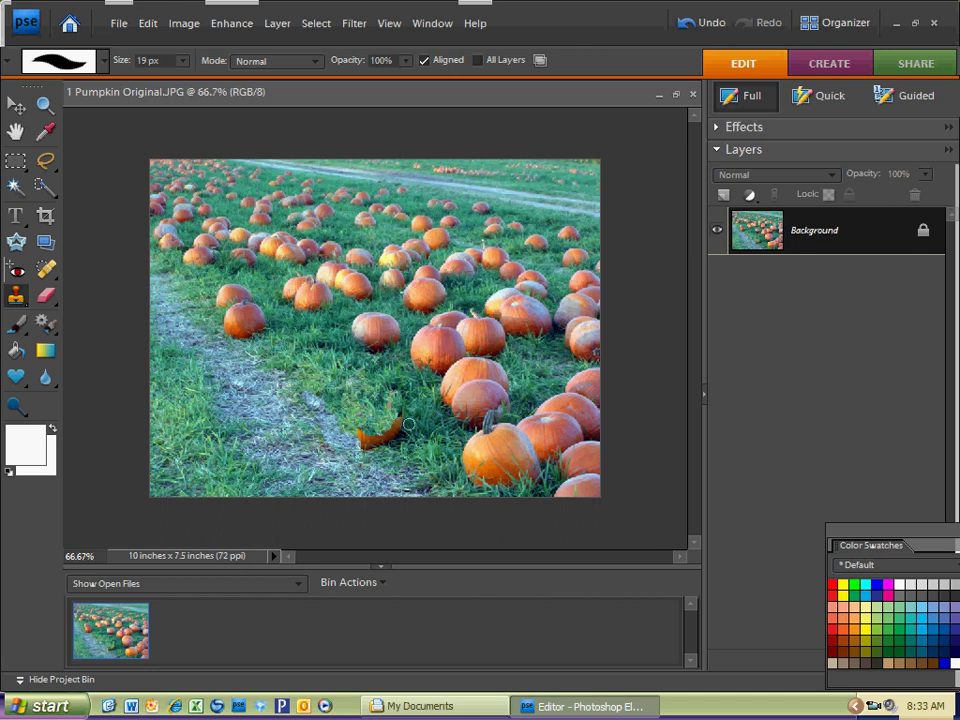
# - Revert a stroke, then clone grass above, over the right part and over the top of the last orange sliver
pyautogui.click(712, 22)
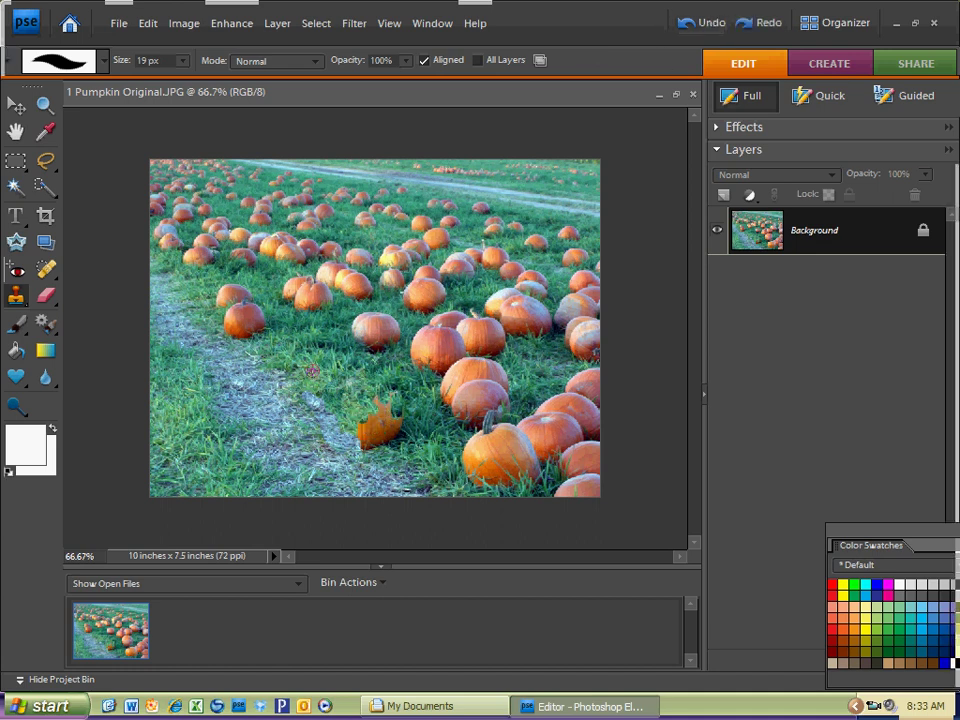
pyautogui.moveTo(376, 398); pyautogui.dragTo(376, 385)
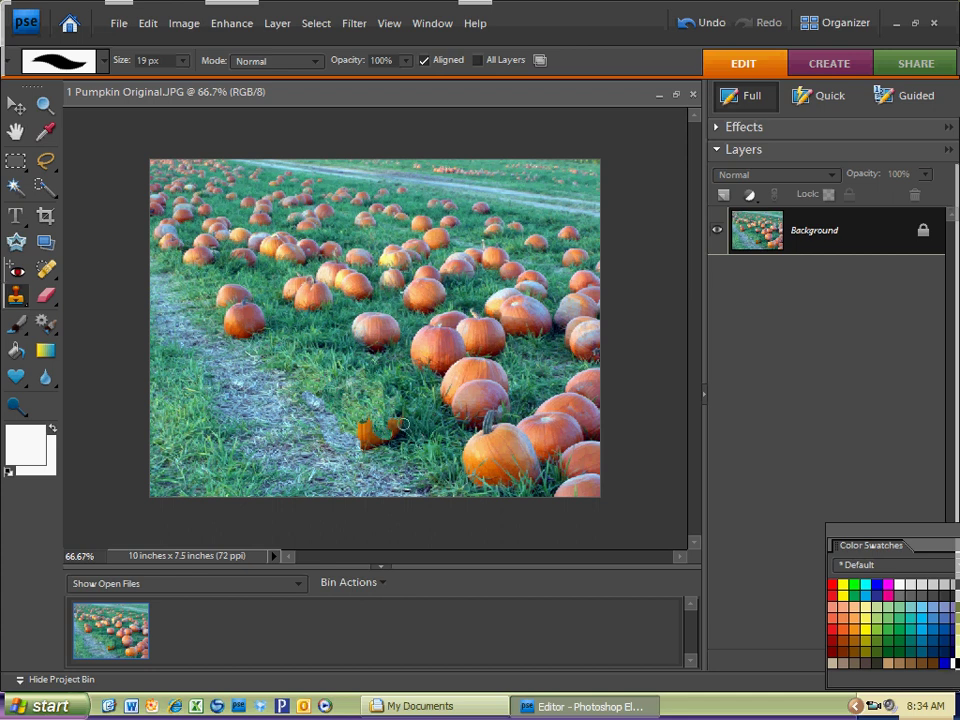
pyautogui.moveTo(396, 419); pyautogui.dragTo(386, 412)
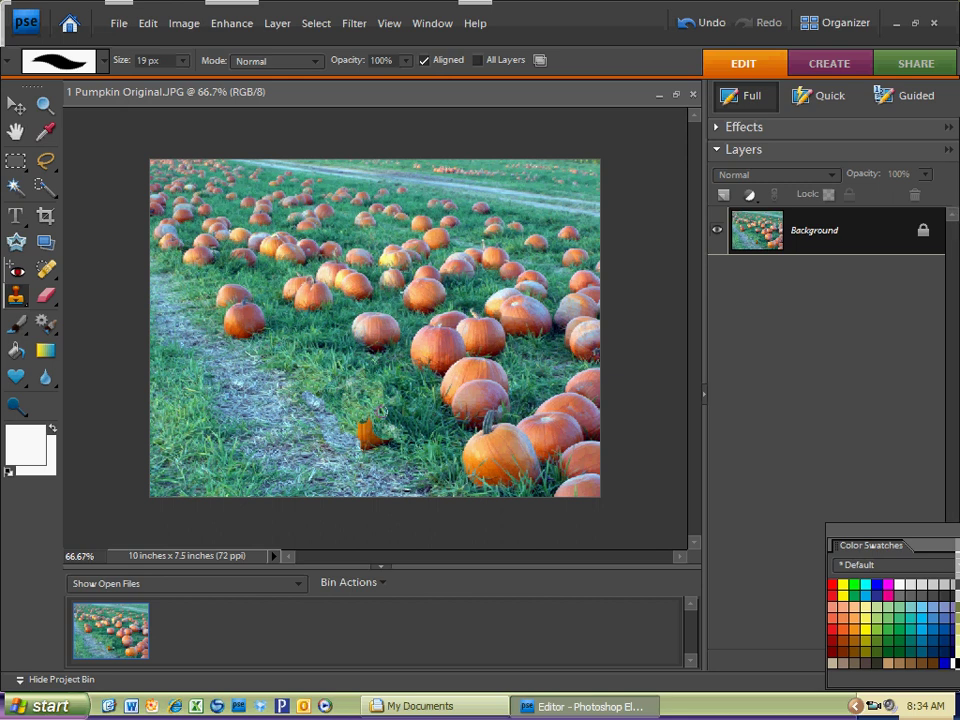
pyautogui.moveTo(372, 427); pyautogui.dragTo(368, 426)
pyautogui.hotkey('ctrl', 'z')
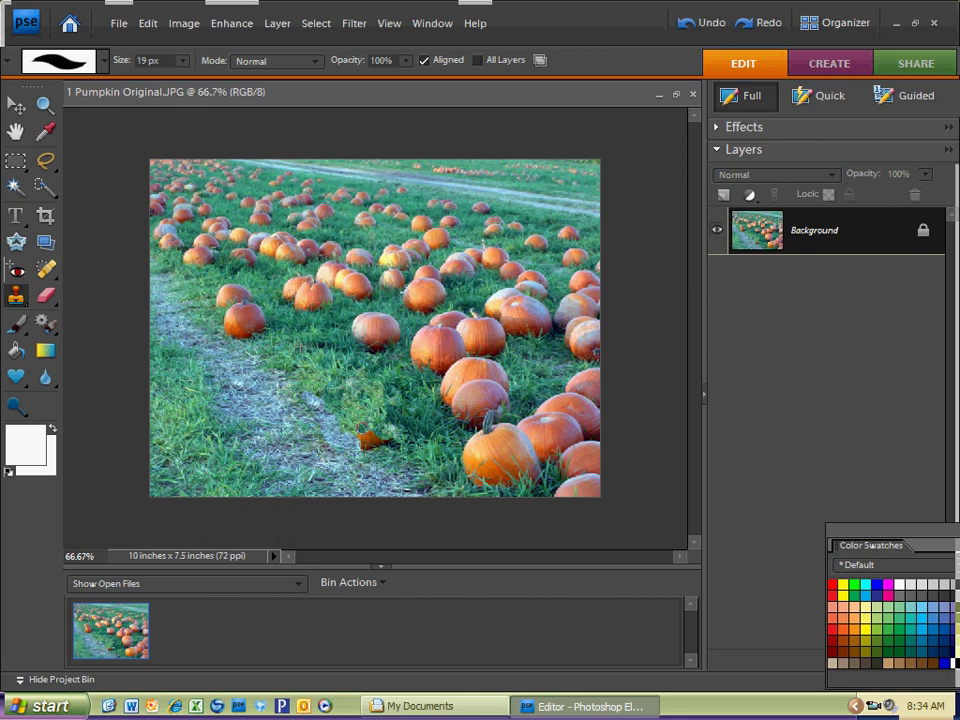
pyautogui.hotkey('ctrl', 'y')
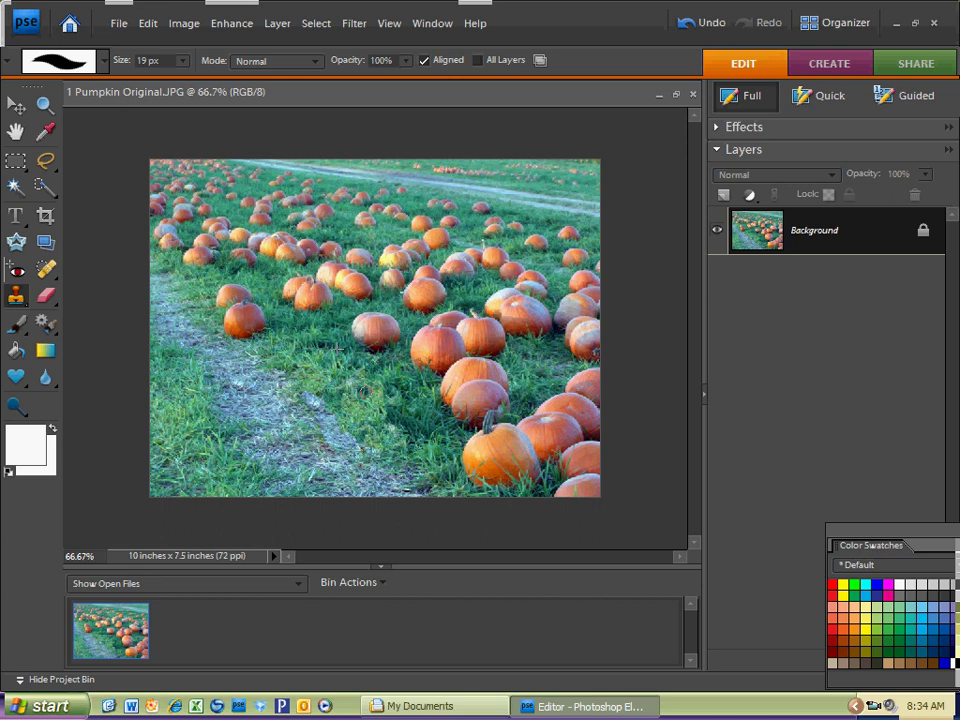
# - Revert the last stroke, restamp grass on the retouched spot, and dab cloned pixels at the field's upper centre
pyautogui.hotkey('ctrl', 'z')
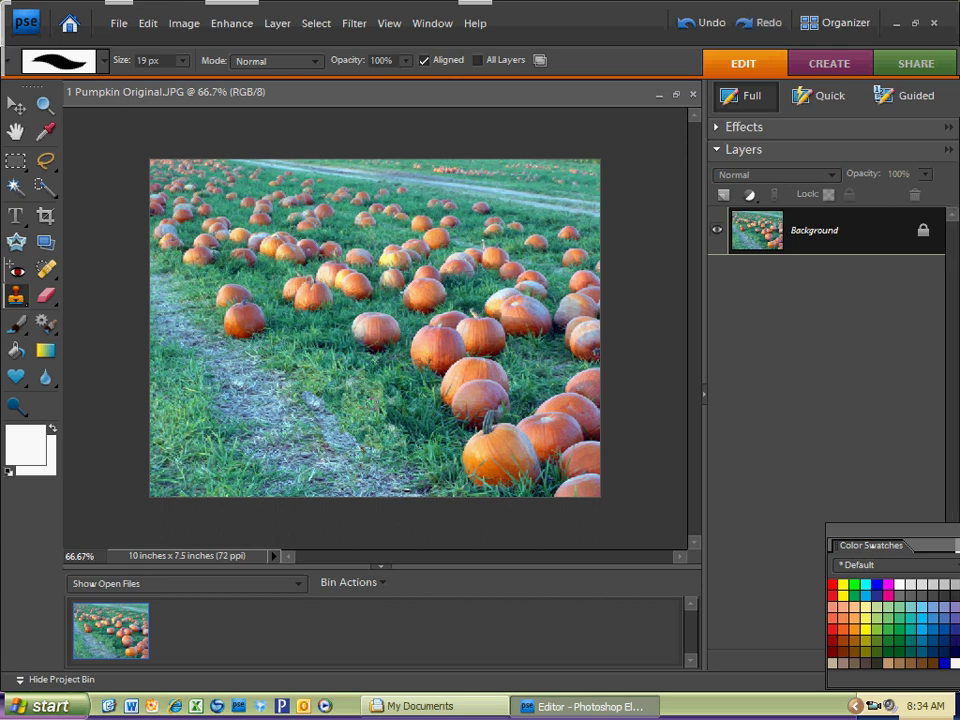
pyautogui.click(276, 306)
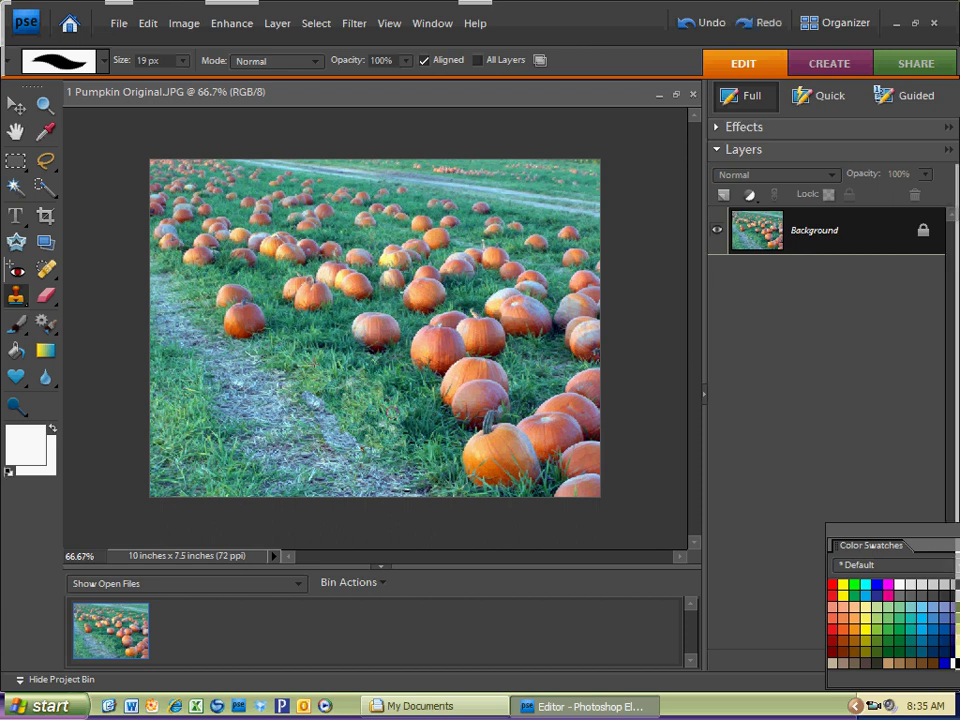
pyautogui.click(435, 228)
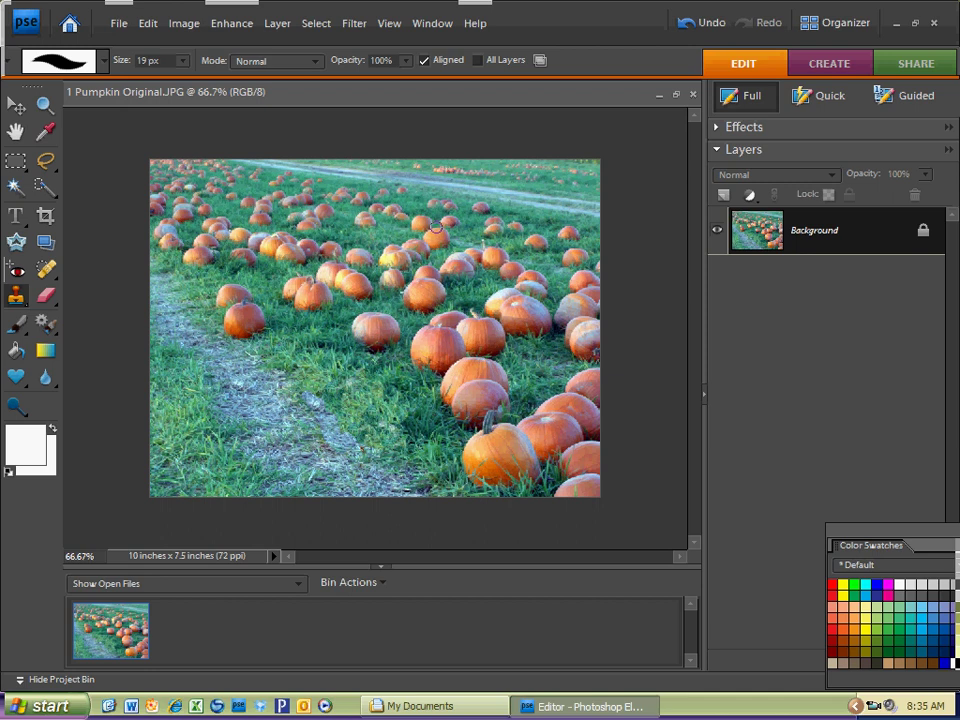